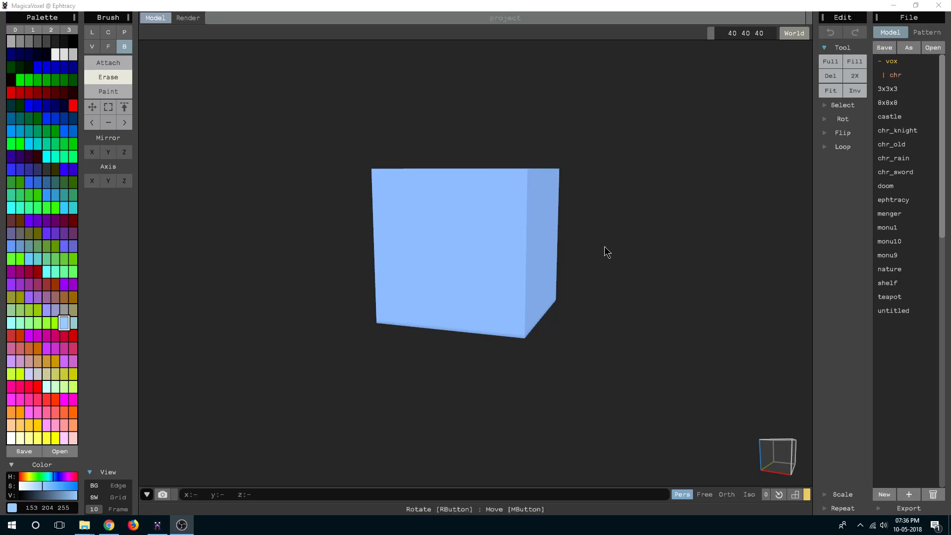
Select the model's 40 40 40 size field for editing.
left_click(700, 34)
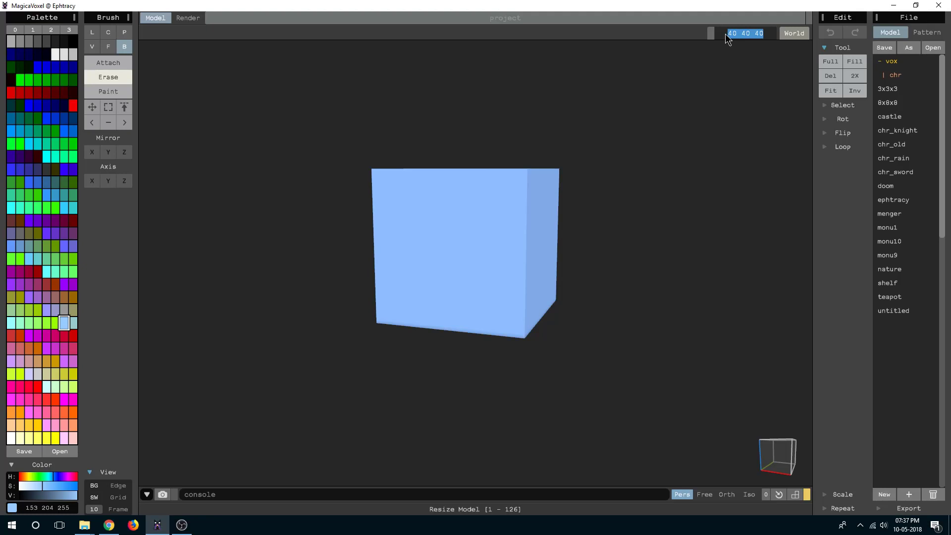
Set the model size to 26 26 26, then zoom in and orbit around the smaller cube.
type("26 26 26")
key("Return")
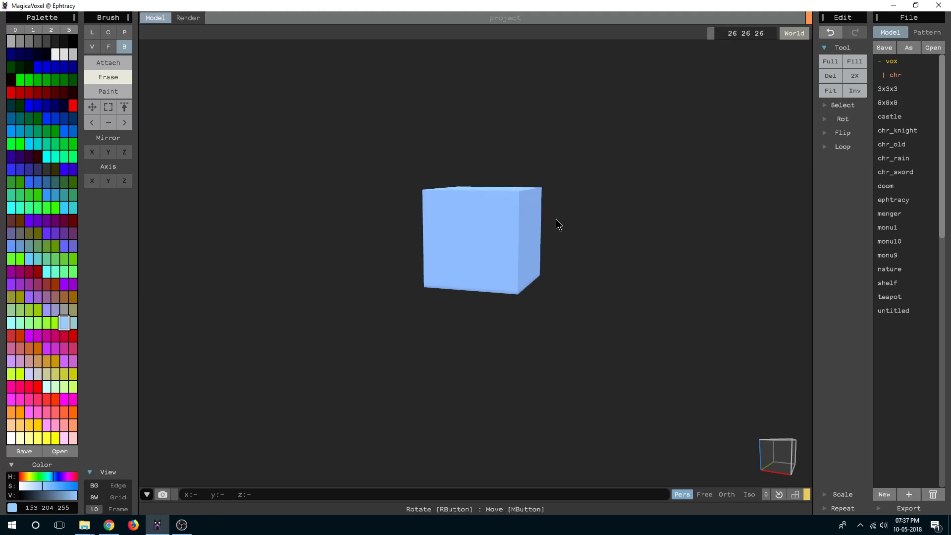
scroll(557, 223, "up", 1)
scroll(538, 223, "up", 2)
scroll(563, 238, "up", 3)
right_click_drag(537, 244, 554, 245)
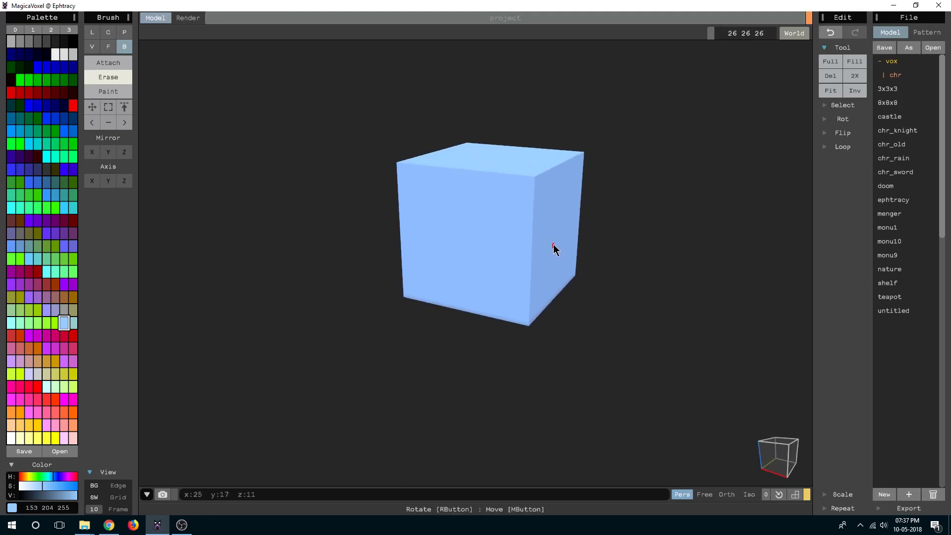
middle_click_drag(551, 286, 550, 276)
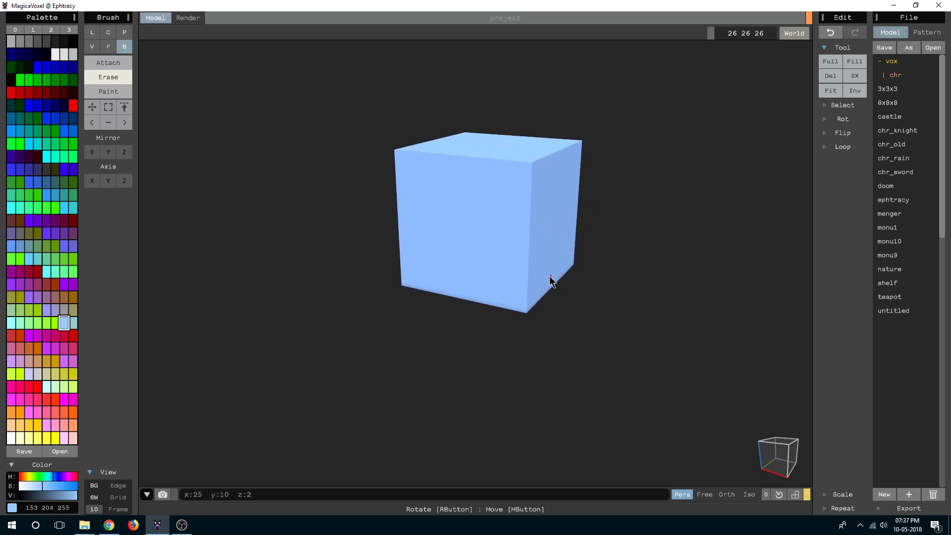
mouse_move(502, 338)
right_mouse_down()
mouse_move(540, 320)
mouse_move(517, 319)
mouse_move(519, 329)
right_mouse_up()
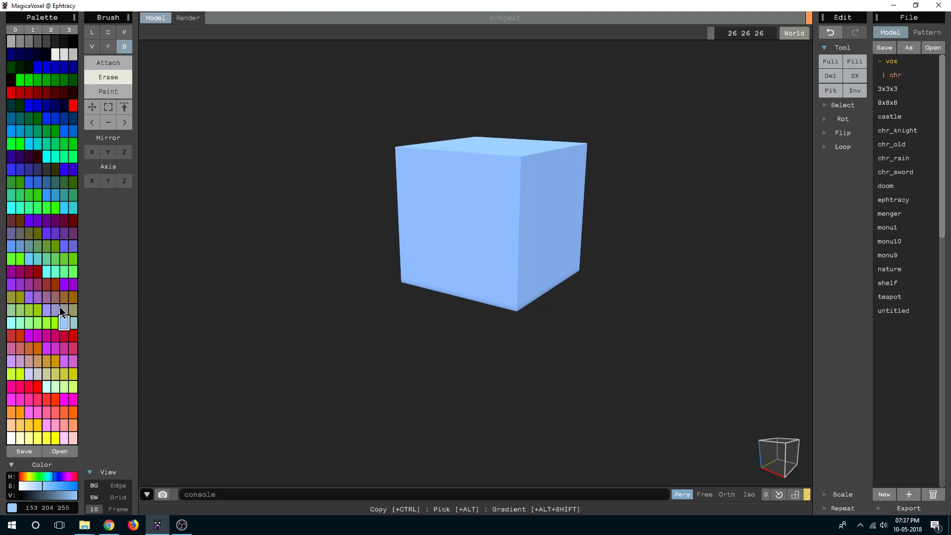
Paint every face of the cube green using Paint mode, Face brush and Axis X/Y/Z.
left_click(65, 260)
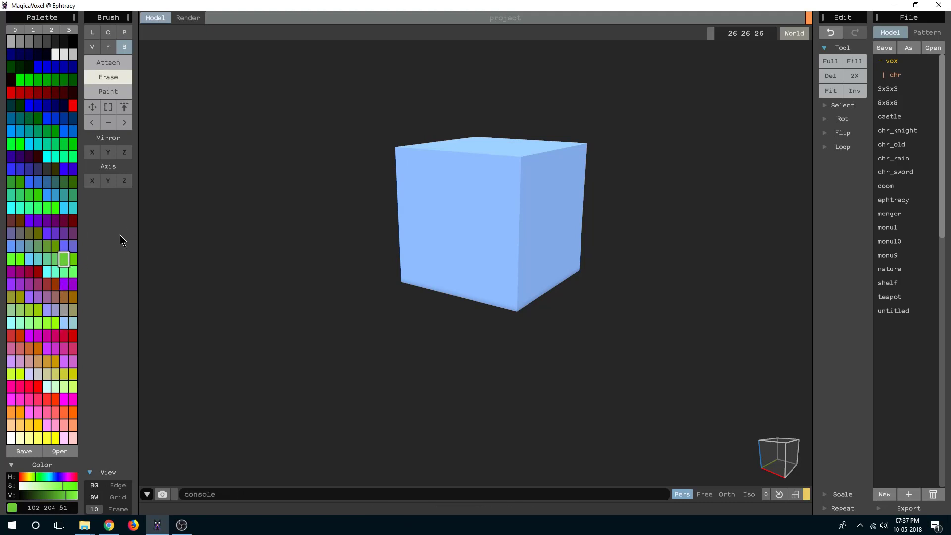
left_click(92, 181)
left_click(108, 181)
left_click(124, 181)
left_click(114, 93)
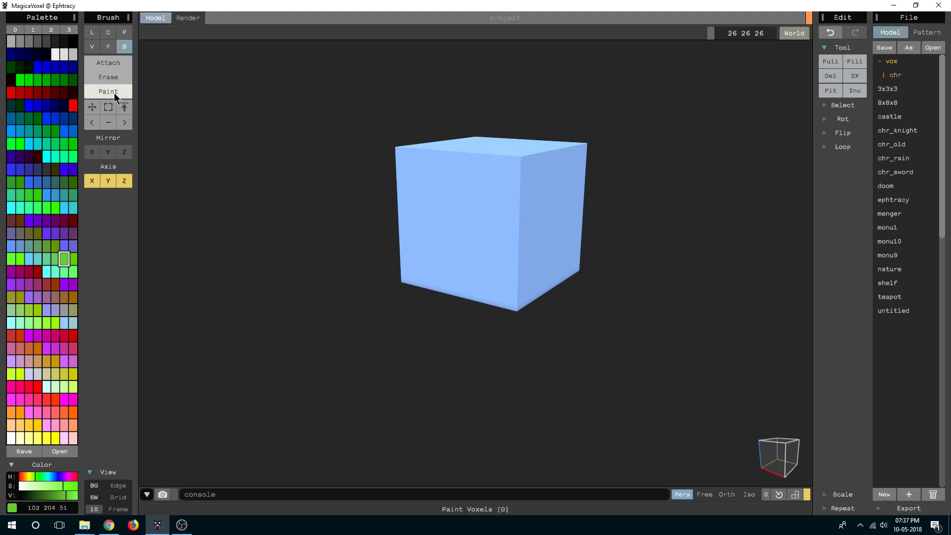
left_click(108, 46)
left_click(448, 223)
mouse_move(448, 223)
right_mouse_down()
mouse_move(593, 289)
mouse_move(519, 278)
mouse_move(571, 276)
mouse_move(496, 346)
right_mouse_up()
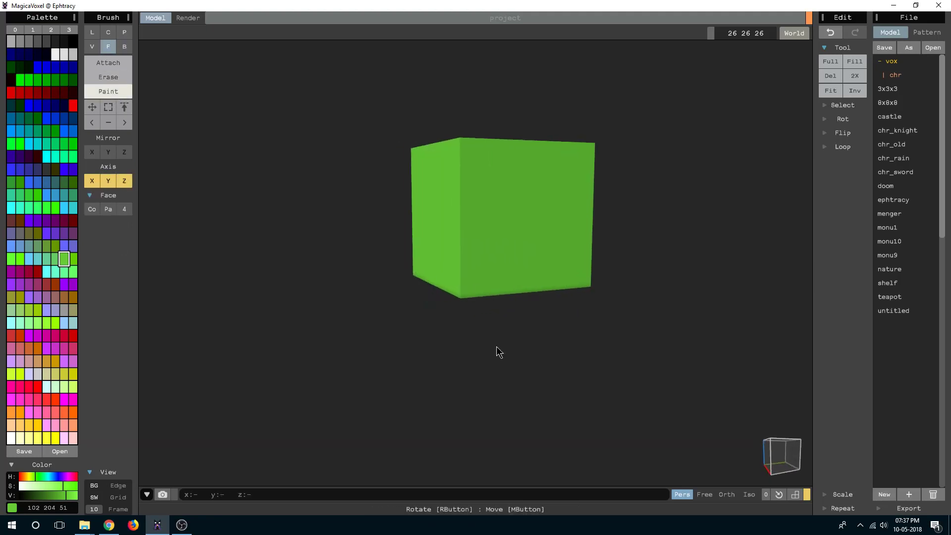
Make the green paler and brighter with the S and V sliders.
left_click(53, 486)
left_click(71, 495)
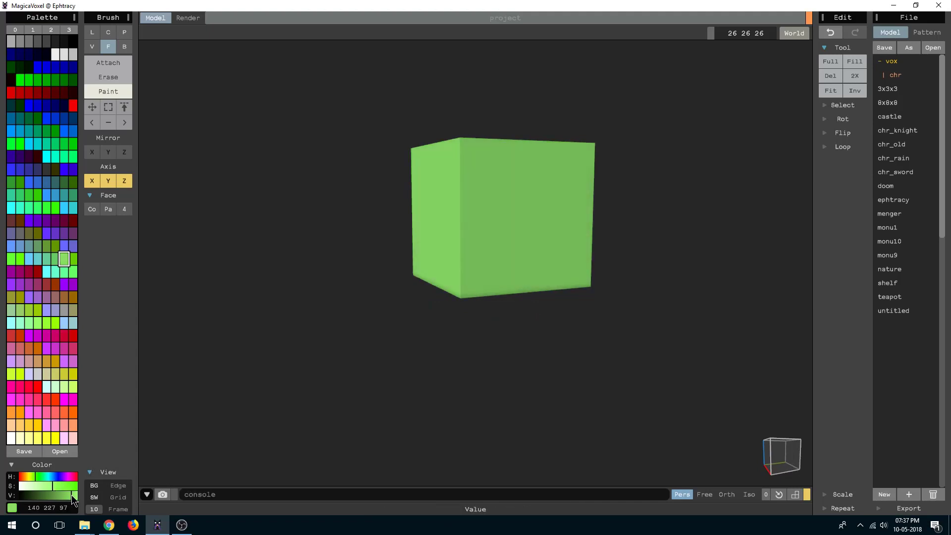
right_click_drag(307, 406, 388, 370)
scroll(494, 339, "down", 2)
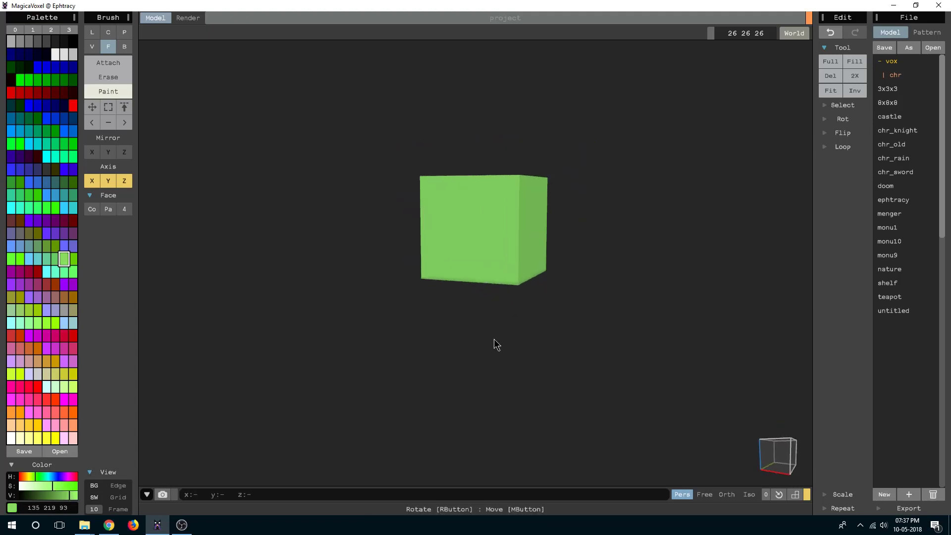
left_click_drag(766, 34, 732, 34)
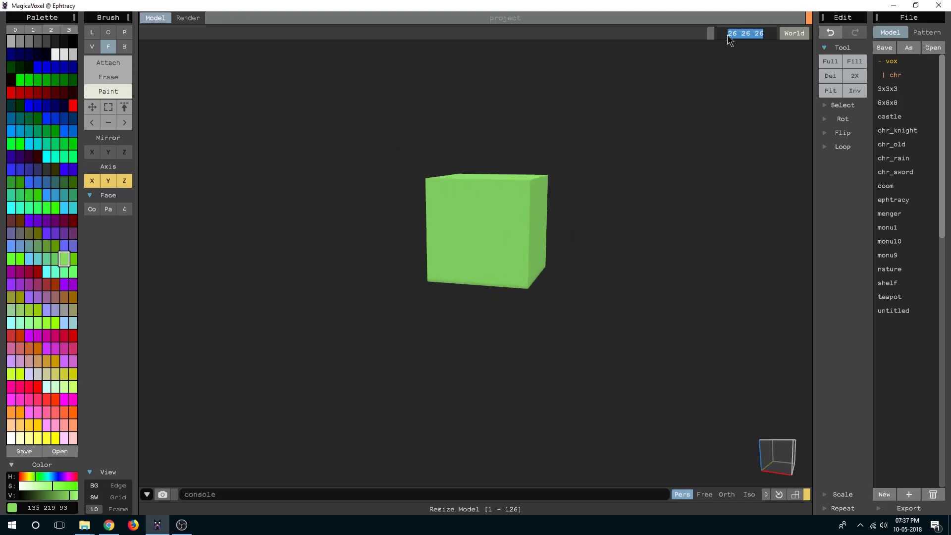
Resize the model space to 60 60 60 and zoom in on the cube's front.
type("60 60 60")
key("Return")
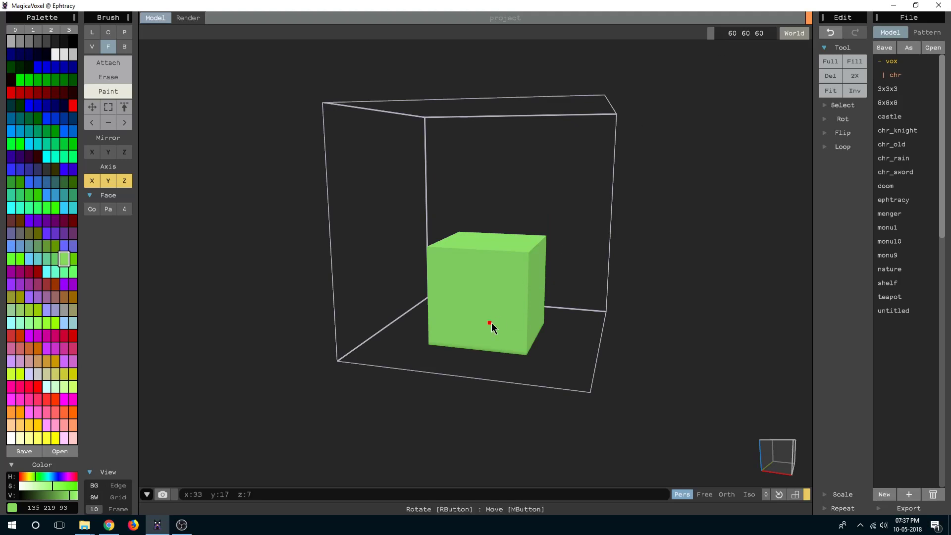
right_click_drag(488, 323, 510, 322)
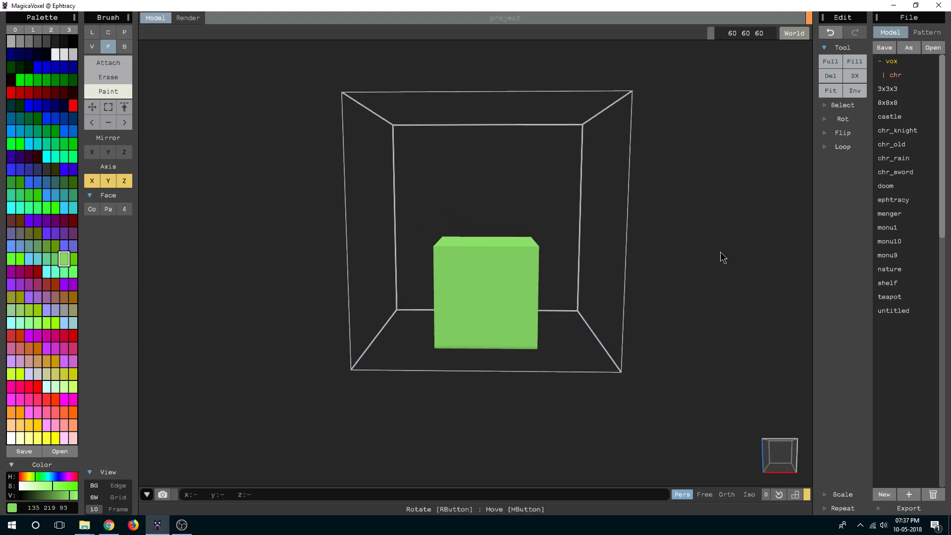
mouse_move(720, 251)
right_mouse_down()
mouse_move(580, 302)
mouse_move(588, 291)
right_mouse_up()
scroll(546, 325, "up", 3)
scroll(587, 323, "up", 3)
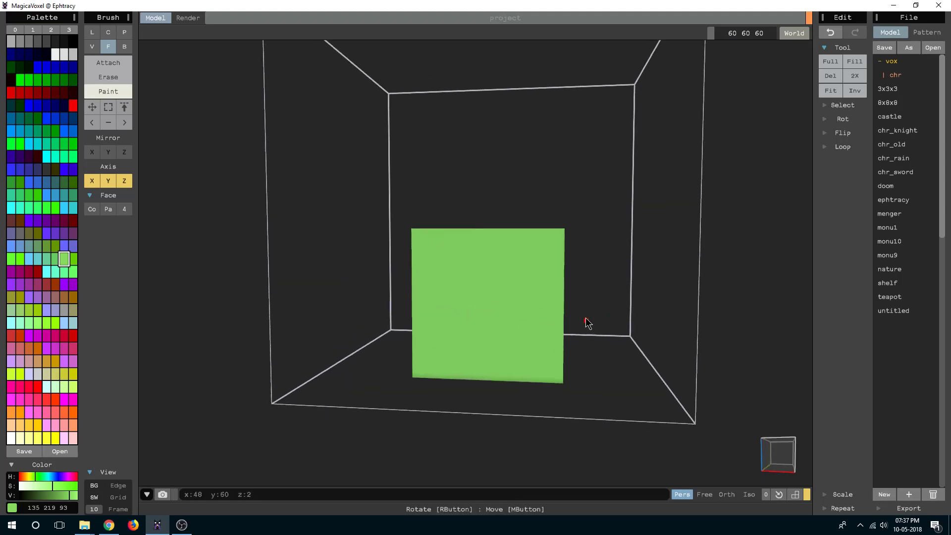
scroll(568, 326, "up", 2)
scroll(518, 275, "up", 2)
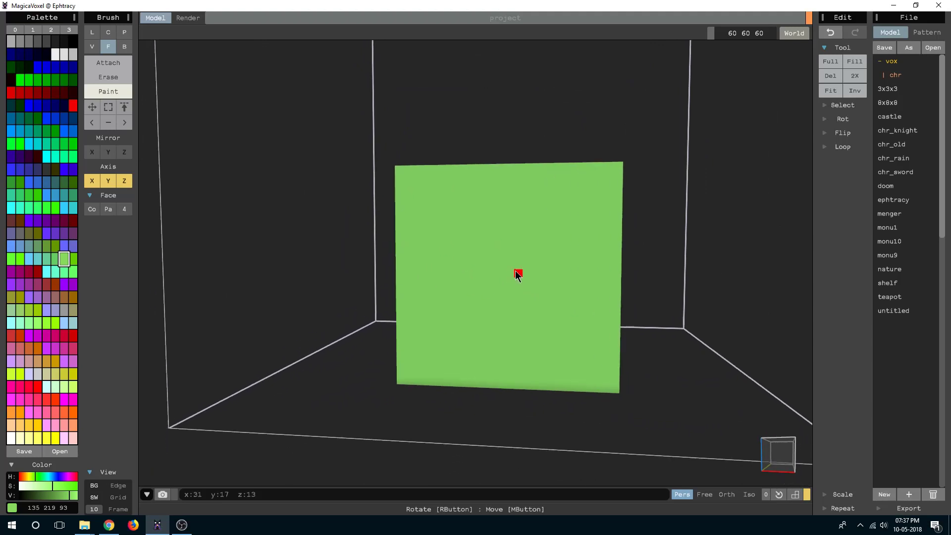
Choose white as the paint colour with brightness raised to pure white.
left_click(65, 54)
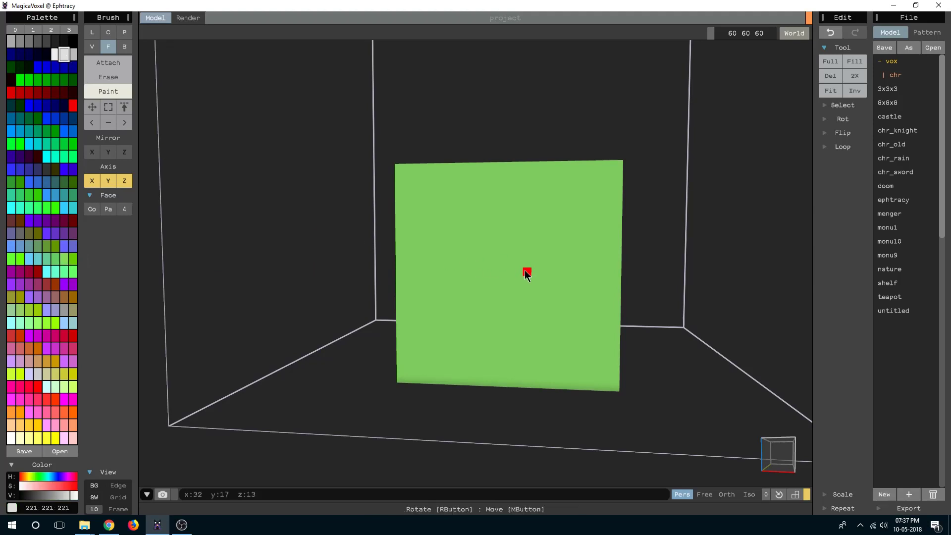
left_click(55, 54)
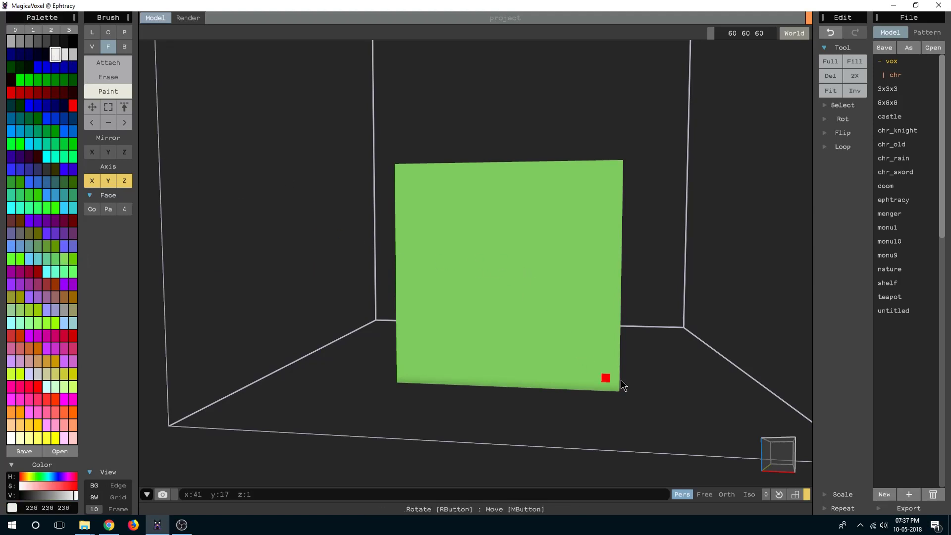
scroll(612, 347, "up", 2)
scroll(613, 347, "up", 2)
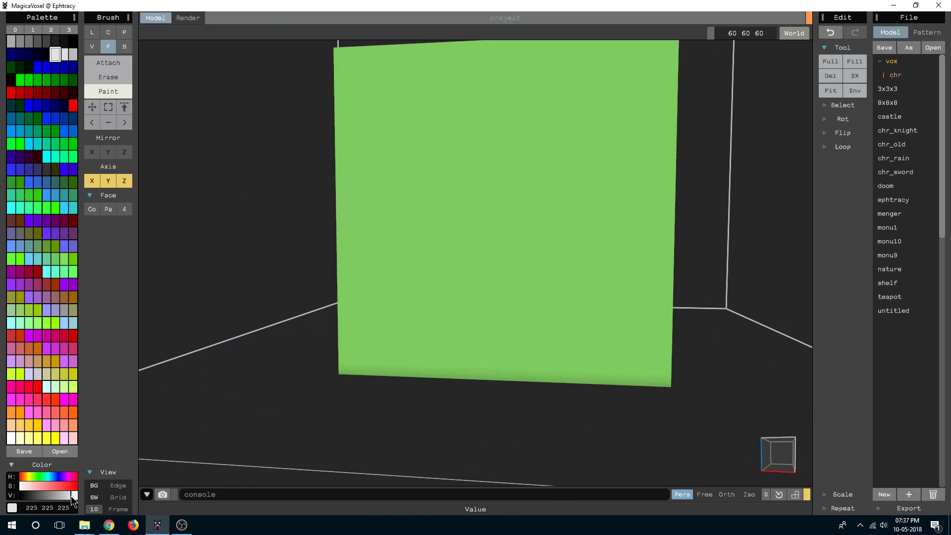
left_click_drag(73, 500, 79, 495)
right_click_drag(484, 218, 459, 289)
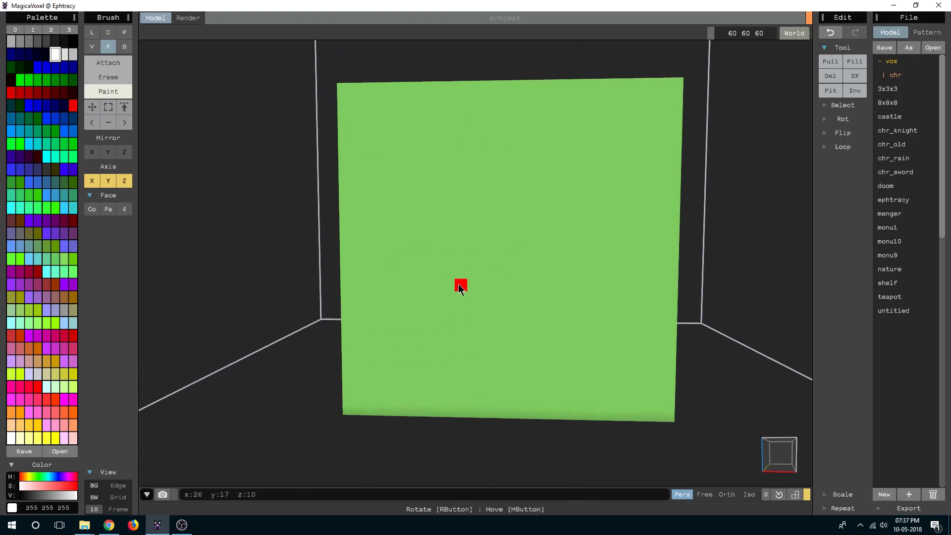
Switch to the Box brush with Mirror Y and Axis off, test a white square, then undo it.
left_click(92, 181)
left_click(108, 181)
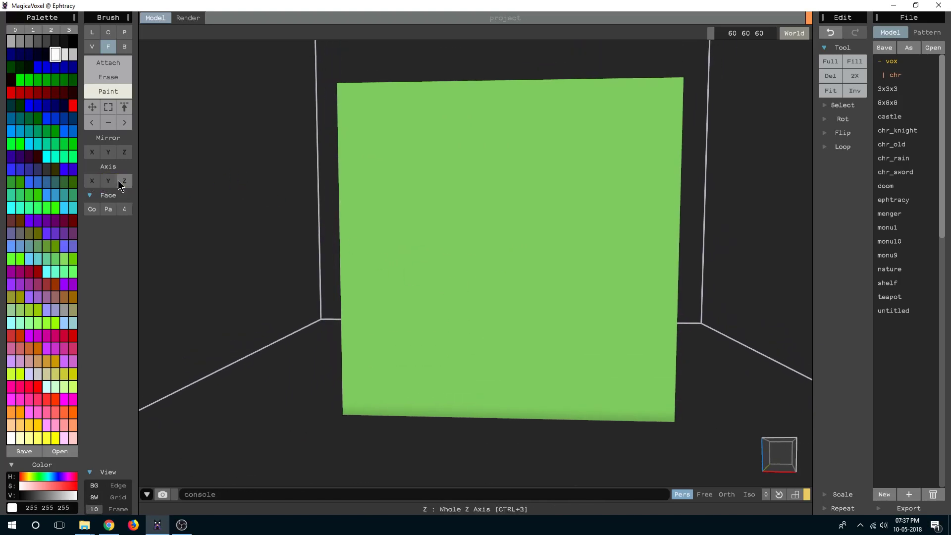
left_click(124, 46)
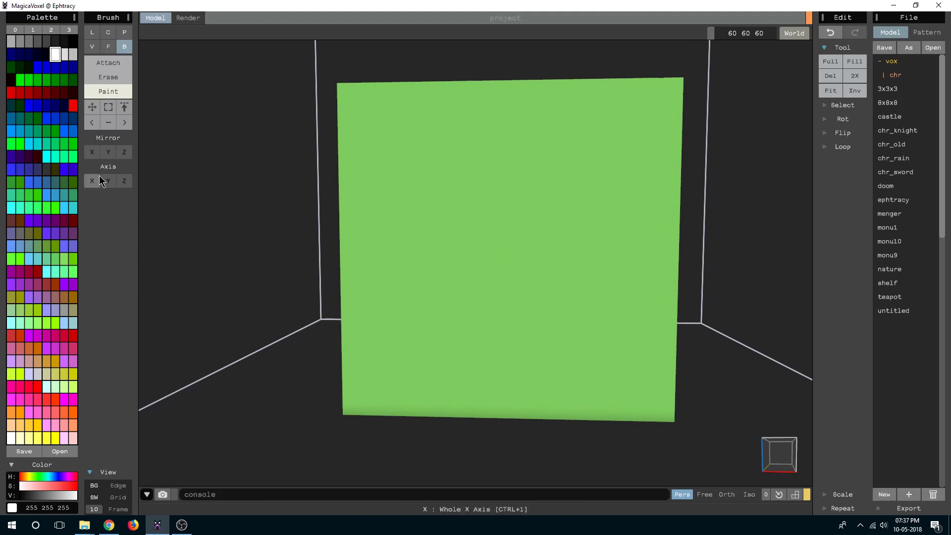
left_click(108, 152)
left_click_drag(382, 155, 459, 236)
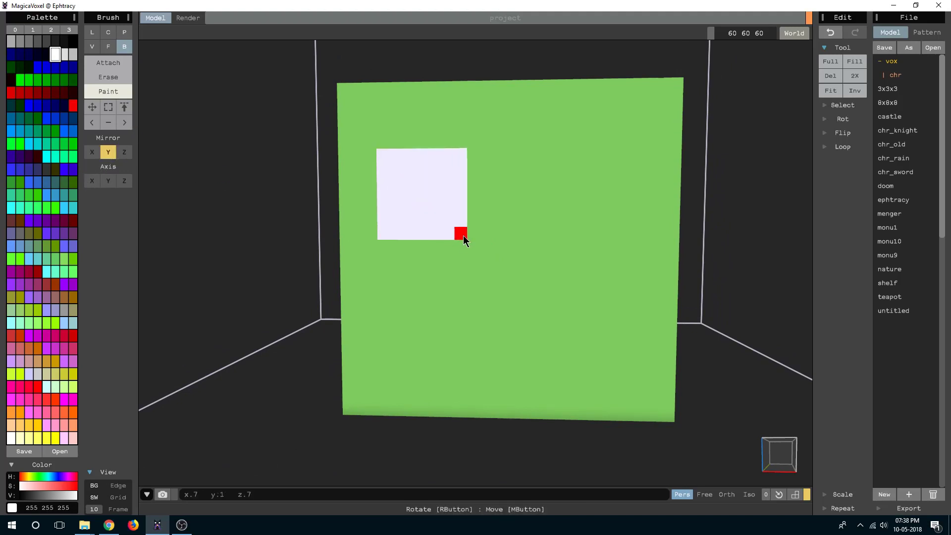
mouse_move(459, 270)
right_mouse_down()
mouse_move(601, 320)
mouse_move(618, 293)
mouse_move(478, 280)
mouse_move(603, 278)
mouse_move(598, 292)
right_mouse_up()
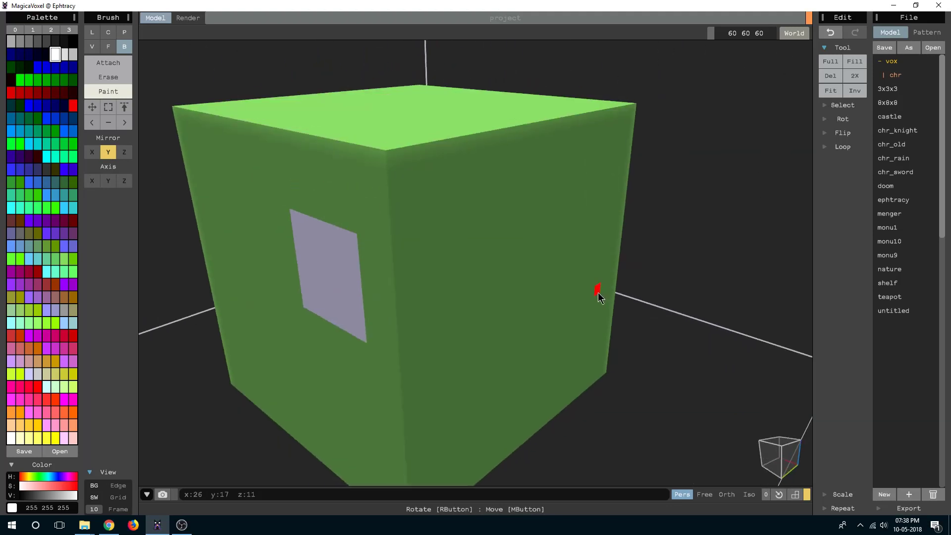
key("ctrl+z")
Recentre the camera and orbit to a straight-on view of the cube's front.
key("4")
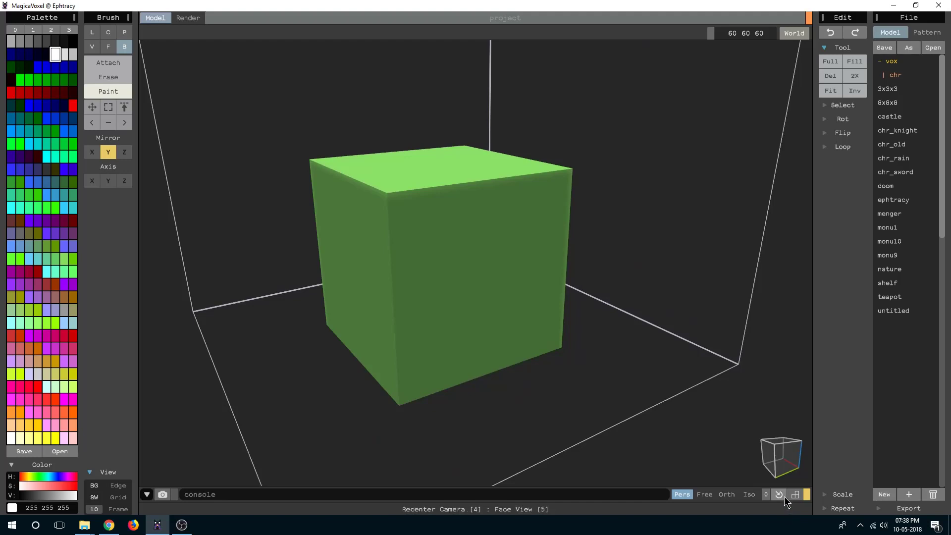
left_click(783, 496)
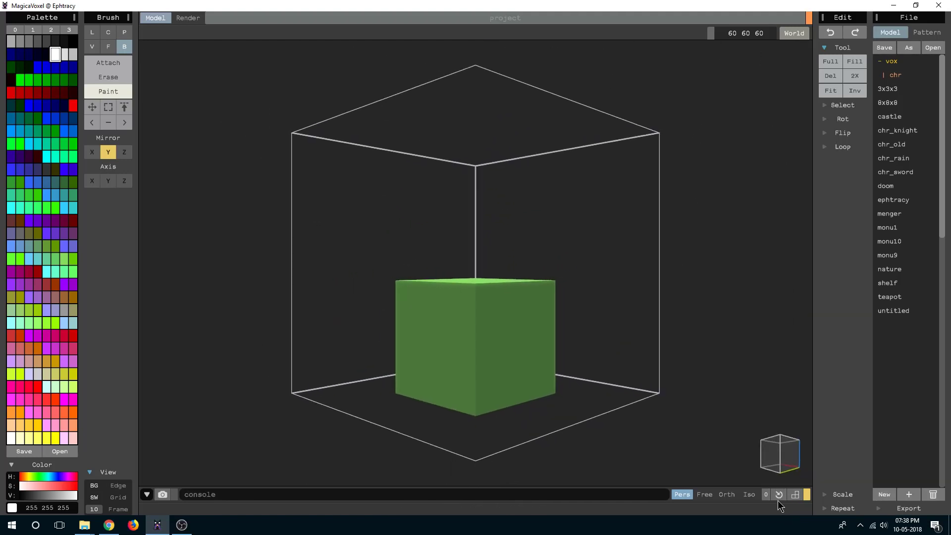
left_click_drag(787, 496, 503, 389)
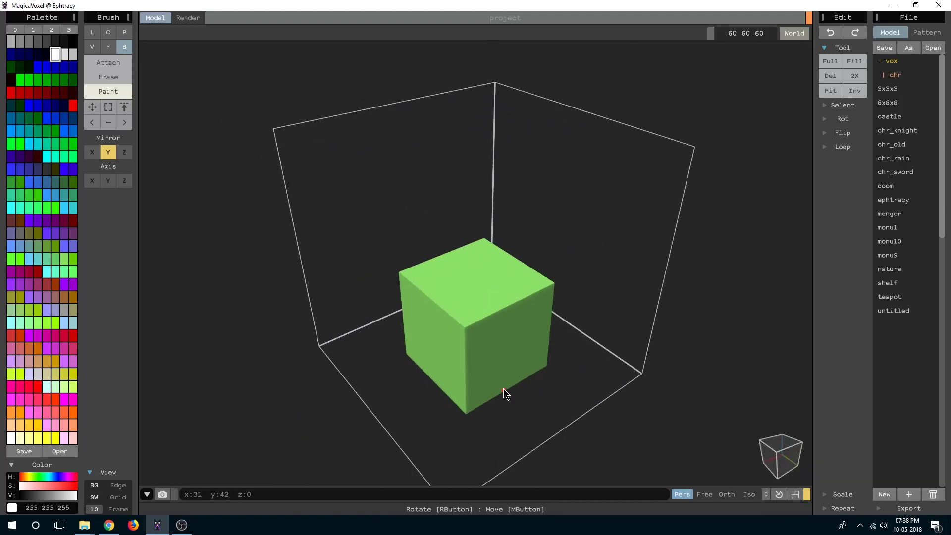
right_click_drag(504, 389, 480, 371)
scroll(488, 373, "up", 3)
scroll(482, 316, "up", 3)
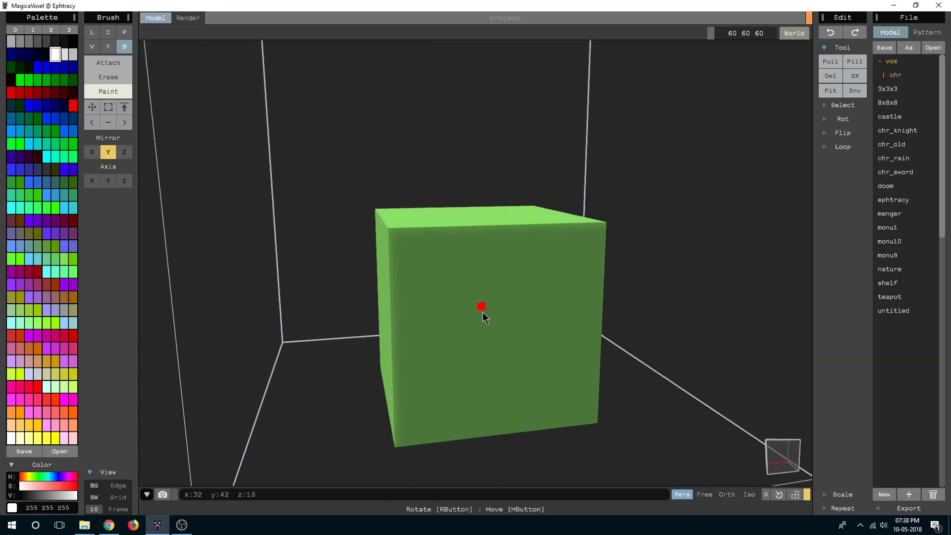
mouse_move(482, 317)
right_mouse_down()
mouse_move(476, 333)
mouse_move(429, 251)
right_mouse_up()
Box-paint two mirrored white square eyes on the front face, redoing a first attempt.
left_click_drag(427, 250, 477, 296)
mouse_move(477, 296)
right_mouse_down()
mouse_move(513, 346)
mouse_move(376, 344)
mouse_move(457, 340)
right_mouse_up()
left_click_drag(450, 260, 482, 301)
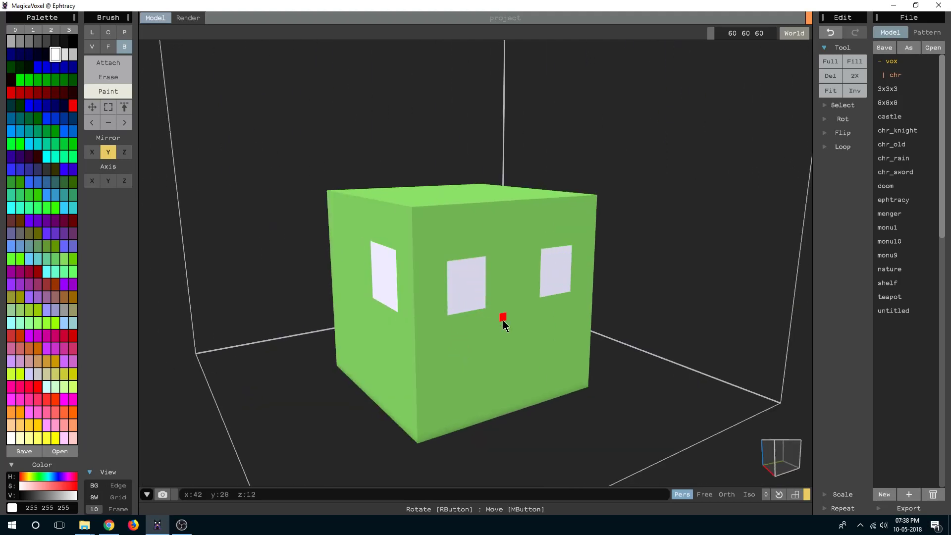
key("ctrl+z")
key("ctrl+z")
mouse_move(504, 327)
right_mouse_down()
mouse_move(476, 323)
mouse_move(480, 306)
mouse_move(435, 340)
mouse_move(471, 355)
mouse_move(492, 346)
mouse_move(470, 327)
mouse_move(479, 319)
mouse_move(552, 314)
mouse_move(521, 303)
right_mouse_up()
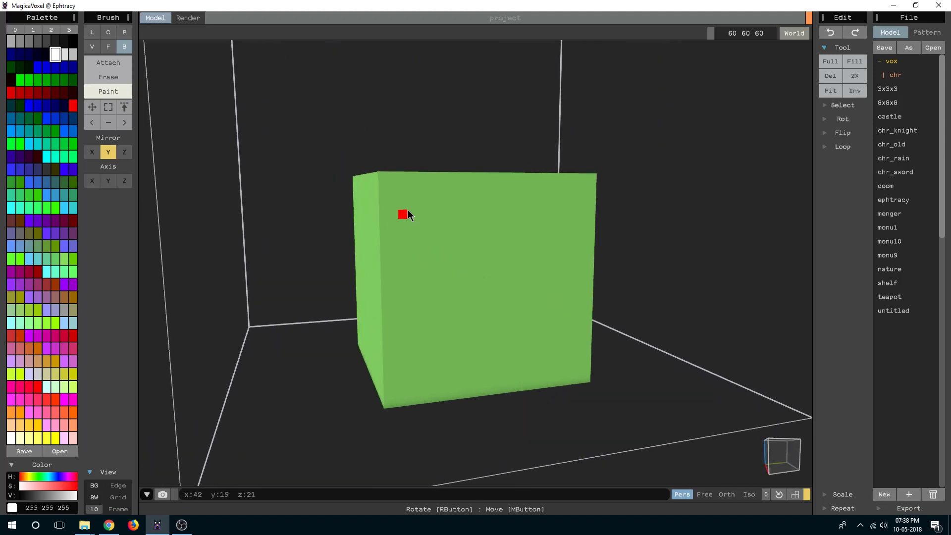
right_click_drag(455, 245, 440, 241)
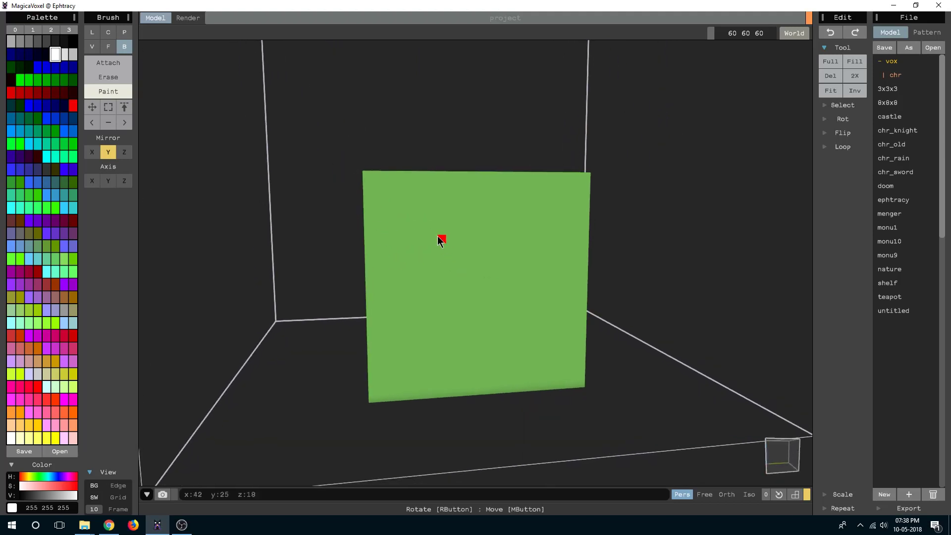
mouse_move(405, 210)
left_mouse_down()
mouse_move(446, 268)
mouse_move(459, 271)
left_mouse_up()
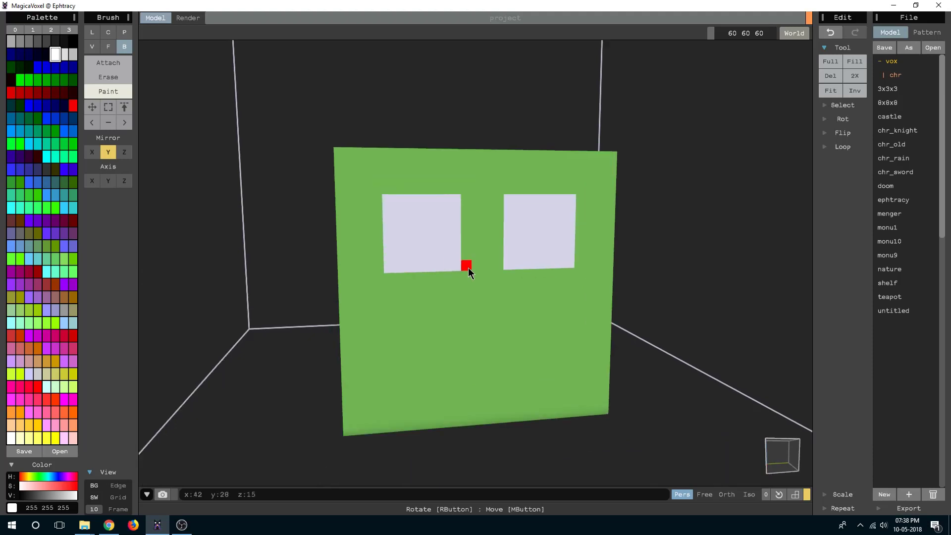
right_click_drag(468, 268, 168, 159)
Pick near-black and try painting a pupil in each eye, undoing both attempts.
left_click(63, 43)
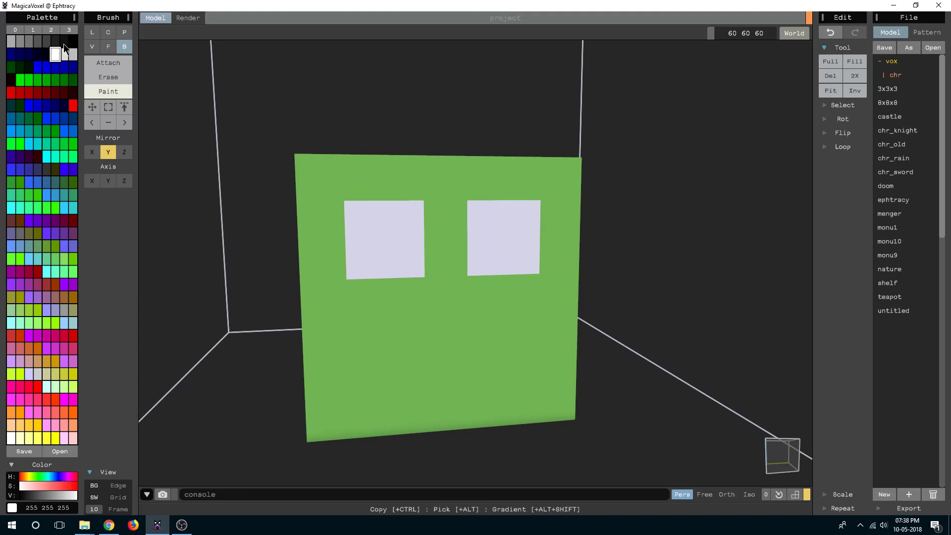
scroll(386, 269, "up", 3)
scroll(388, 274, "down", 2)
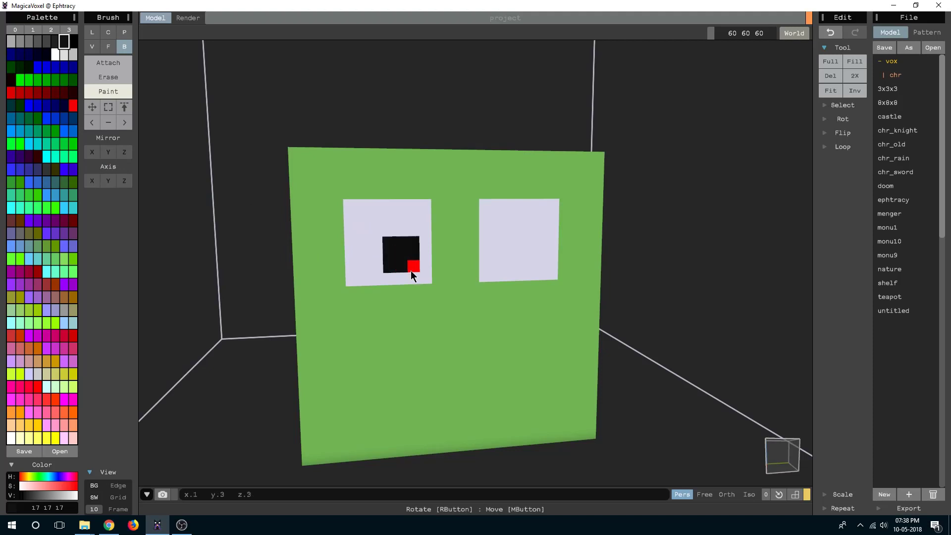
left_click_drag(524, 239, 552, 279)
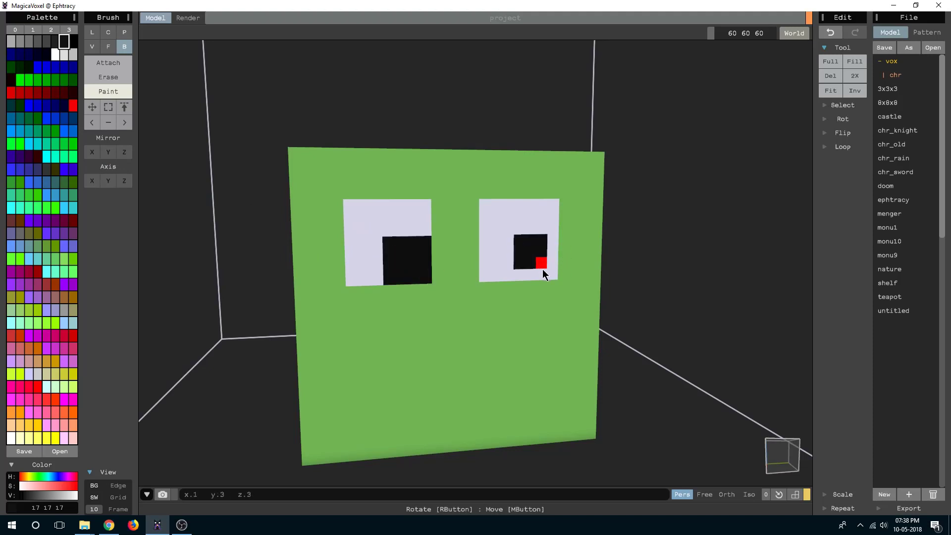
mouse_move(551, 275)
right_mouse_down()
mouse_move(530, 302)
mouse_move(538, 306)
right_mouse_up()
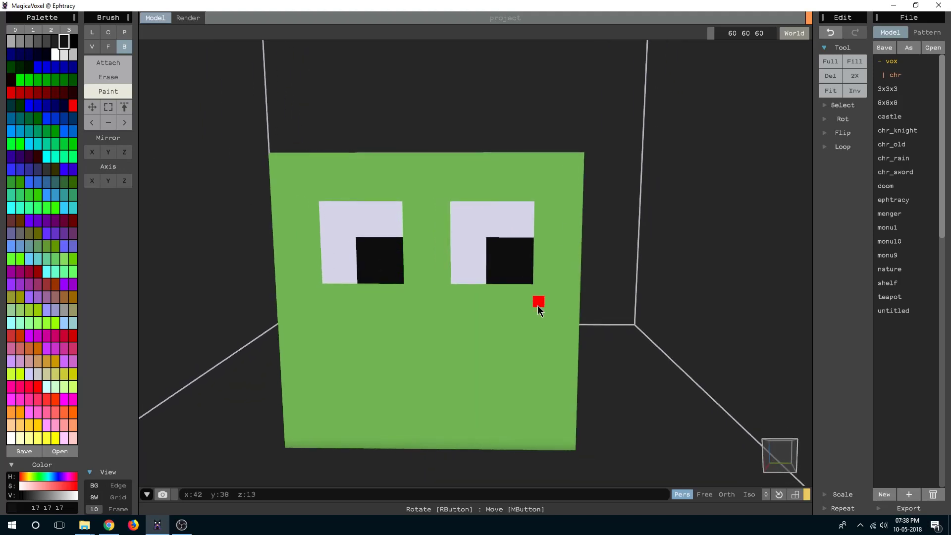
key("ctrl+z")
key("ctrl+z")
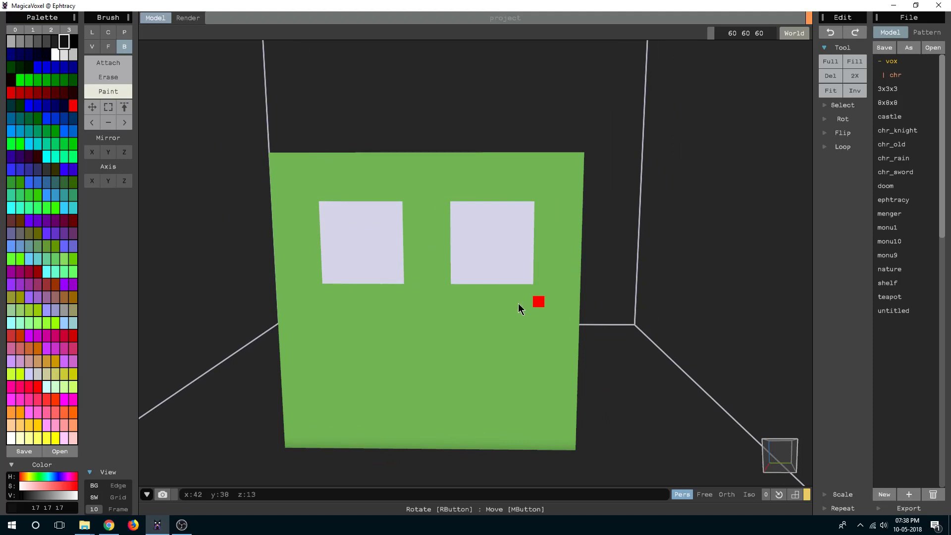
left_click_drag(350, 244, 376, 275)
key("ctrl+z")
With Mirror Y on, paint matching tall black pupils in both eyes.
left_click(108, 152)
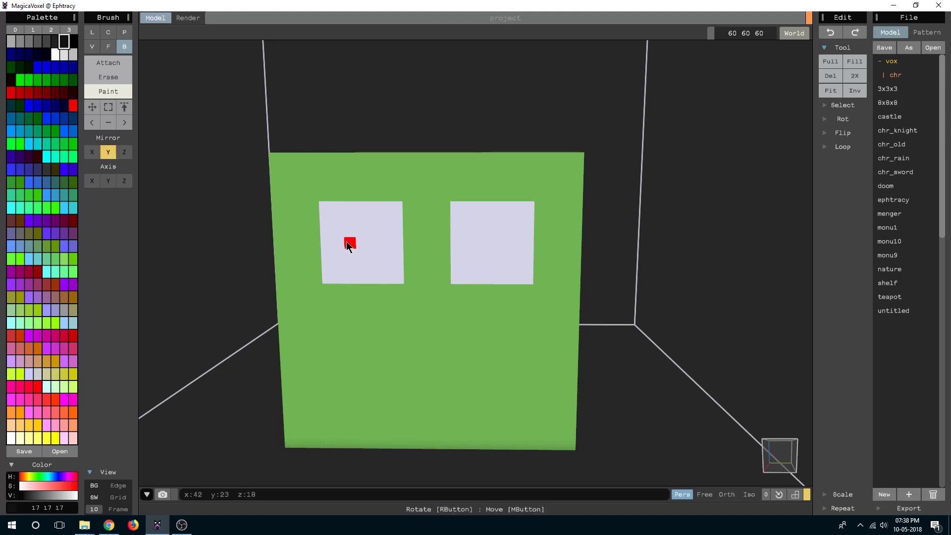
left_click_drag(349, 244, 380, 282)
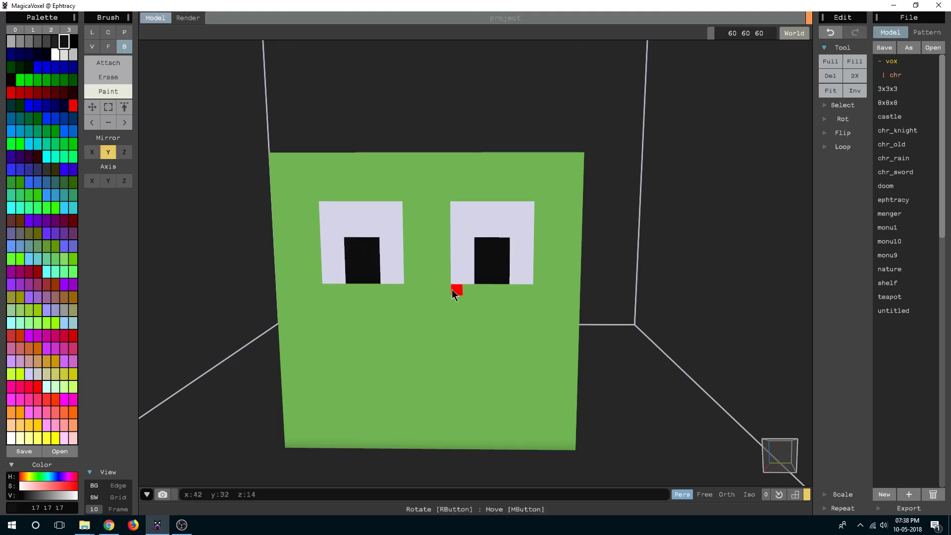
key("ctrl+z")
left_click_drag(346, 230, 380, 262)
mouse_move(396, 272)
right_mouse_down()
mouse_move(445, 295)
mouse_move(236, 225)
right_mouse_up()
mouse_move(425, 287)
right_mouse_down()
mouse_move(365, 277)
mouse_move(365, 246)
right_mouse_up()
Box-paint a wide white rectangular mouth below the eyes.
left_click(55, 54)
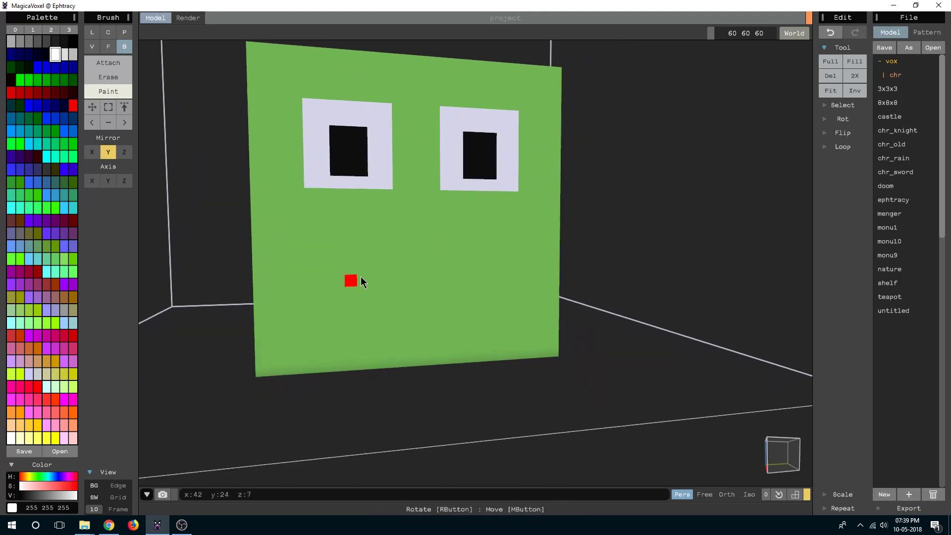
right_click_drag(361, 281, 336, 270)
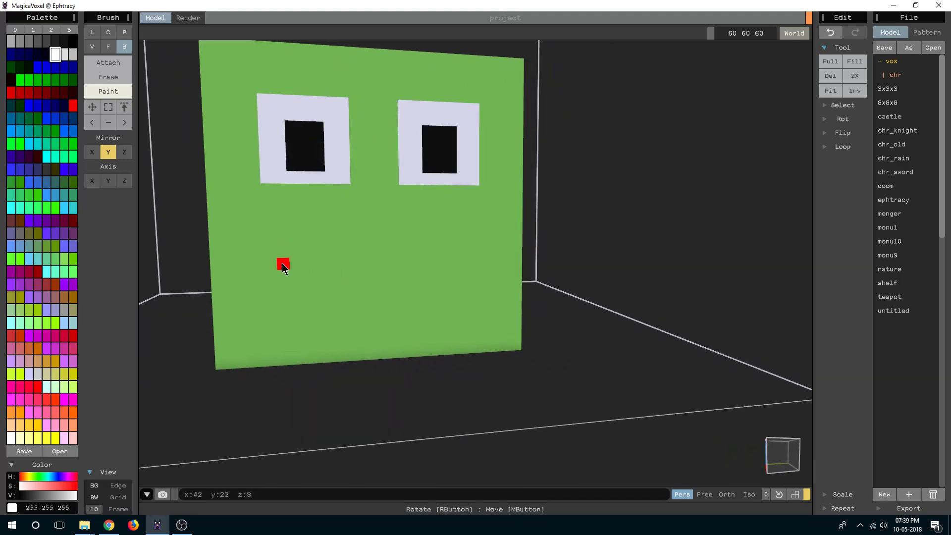
left_click_drag(286, 264, 397, 299)
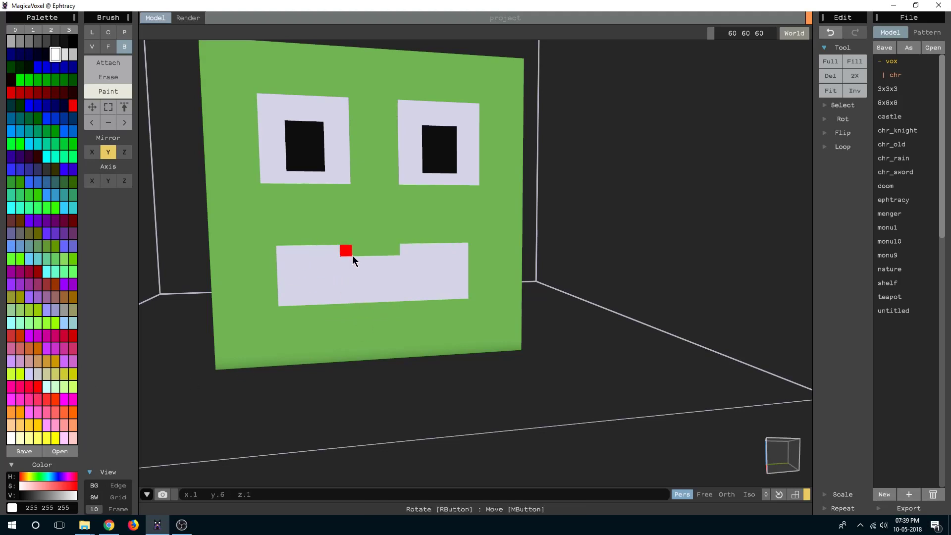
mouse_move(333, 297)
right_mouse_down()
mouse_move(395, 304)
mouse_move(348, 304)
right_mouse_up()
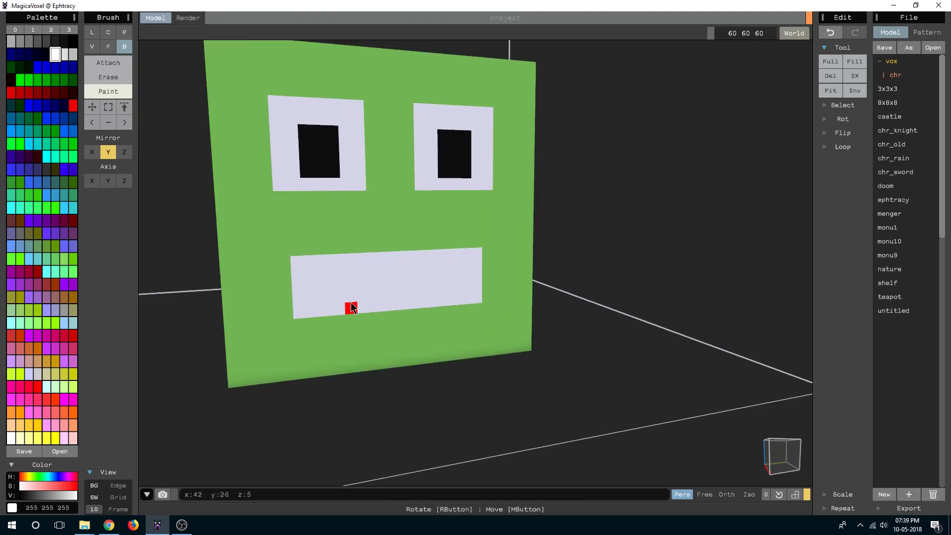
scroll(348, 304, "down", 3)
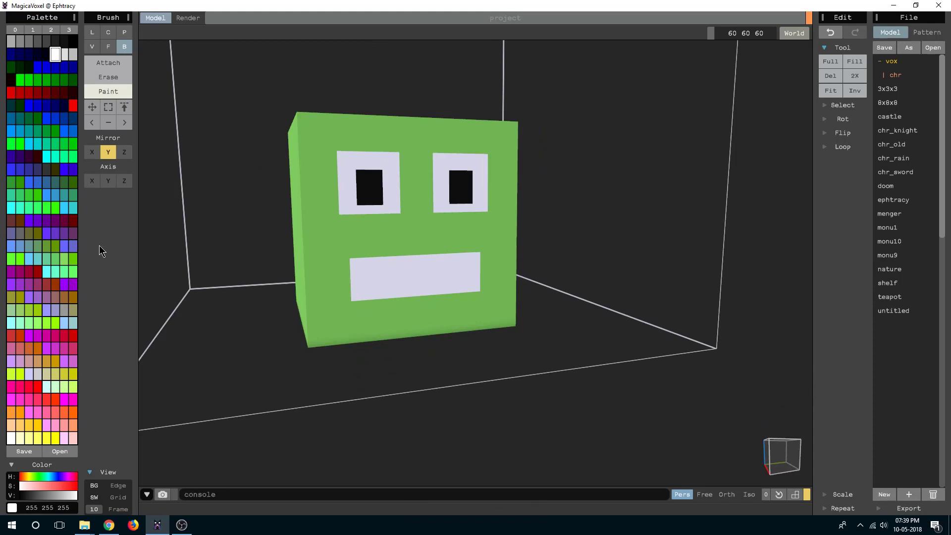
With Mirror Y off, splatter dark red (187 0 0) blood around the mouth corners.
left_click(21, 94)
right_click_drag(446, 298, 431, 297)
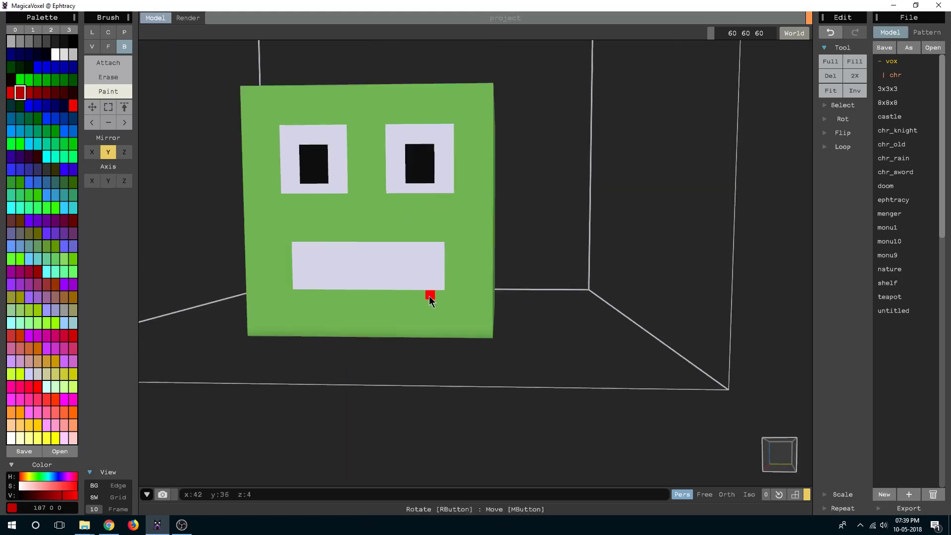
scroll(455, 294, "up", 3)
left_click(108, 152)
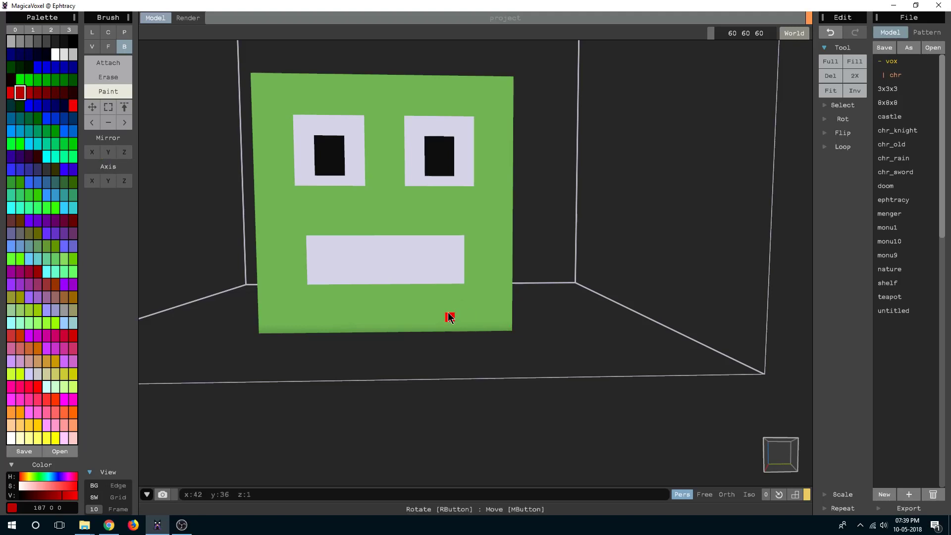
left_click_drag(431, 290, 450, 290)
left_click(450, 308)
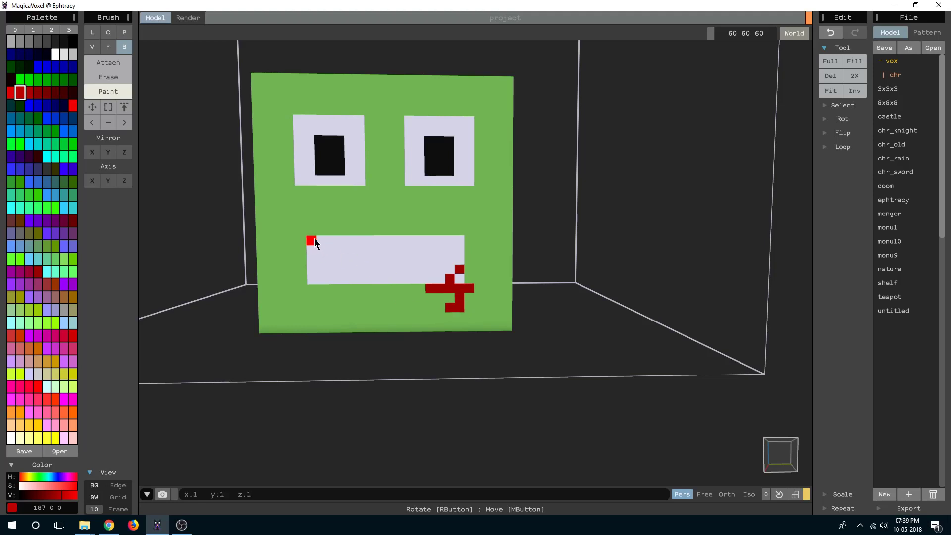
mouse_move(313, 257)
left_mouse_down()
mouse_move(305, 265)
mouse_move(322, 298)
left_mouse_up()
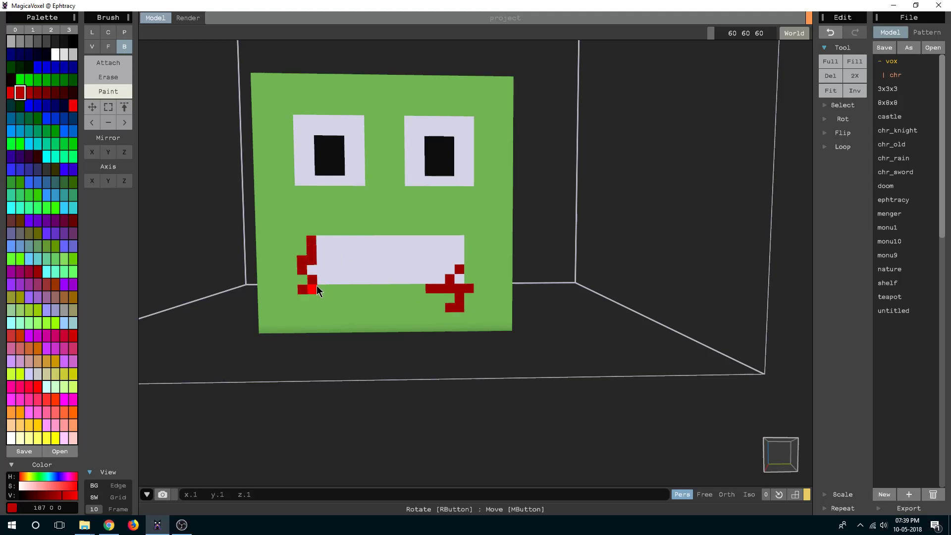
left_click_drag(459, 234, 470, 252)
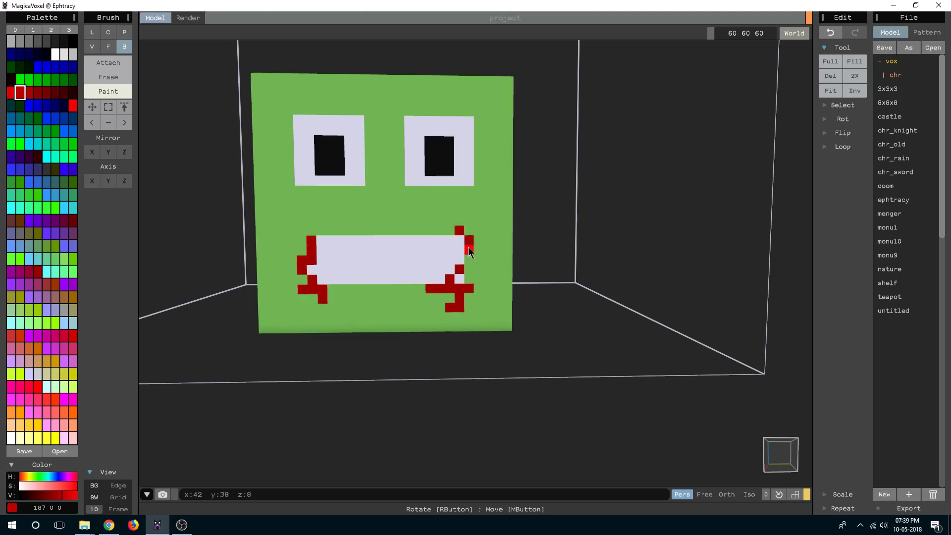
Add red blood drops on the face's right edge and along the head's top edge.
right_click_drag(394, 275, 434, 293)
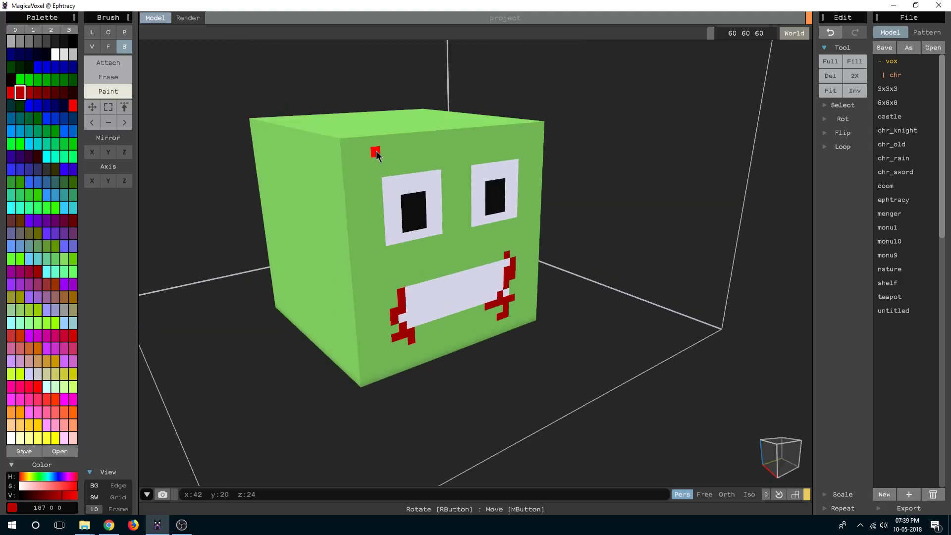
right_click_drag(436, 243, 458, 205)
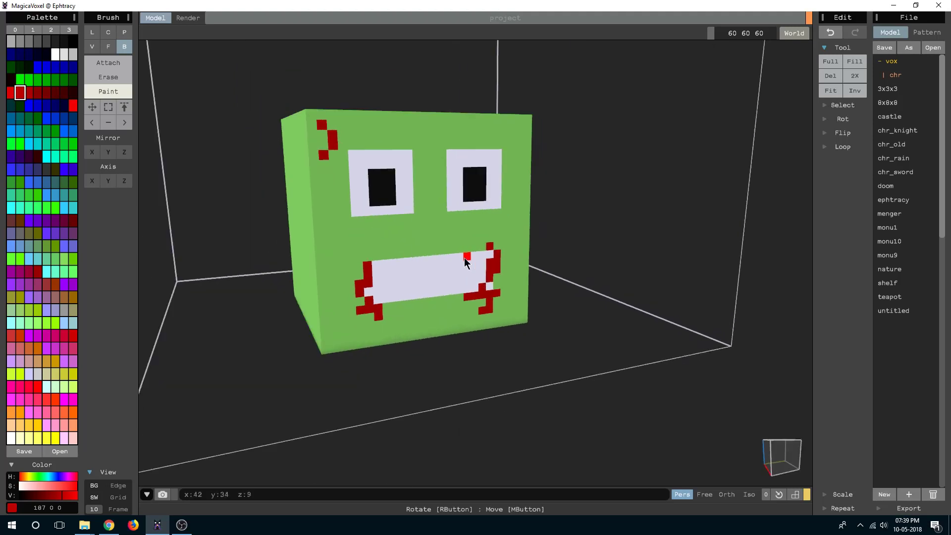
left_click(464, 234)
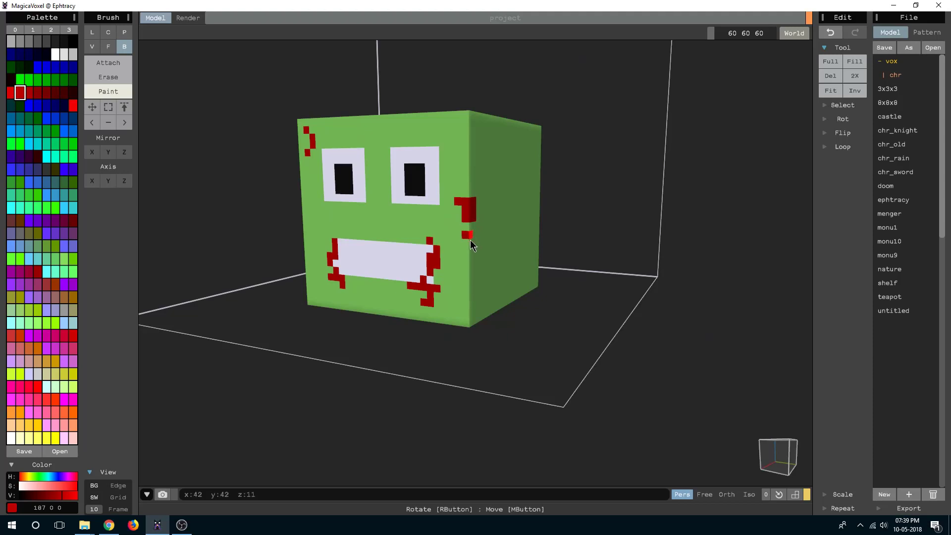
mouse_move(488, 227)
right_mouse_down()
mouse_move(463, 266)
mouse_move(471, 265)
mouse_move(405, 151)
right_mouse_up()
left_click_drag(406, 152, 434, 154)
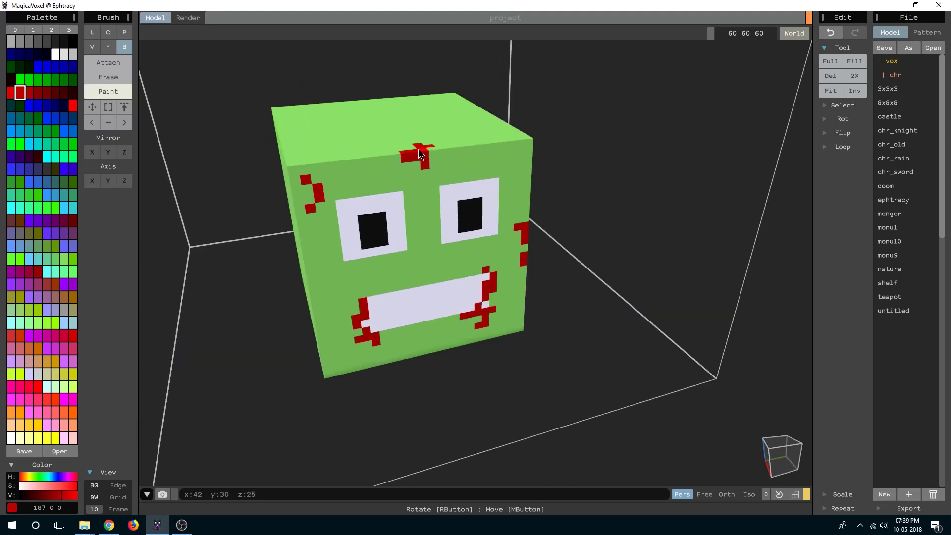
right_click_drag(449, 170, 437, 204)
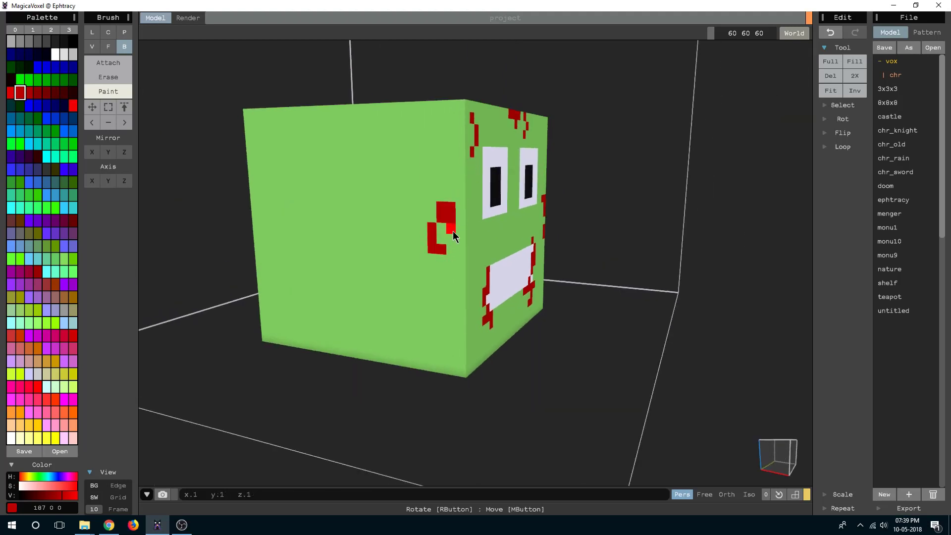
mouse_move(451, 276)
right_mouse_down()
mouse_move(438, 293)
mouse_move(374, 173)
mouse_move(416, 216)
mouse_move(471, 228)
right_mouse_up()
scroll(413, 223, "down", 3)
scroll(426, 218, "down", 2)
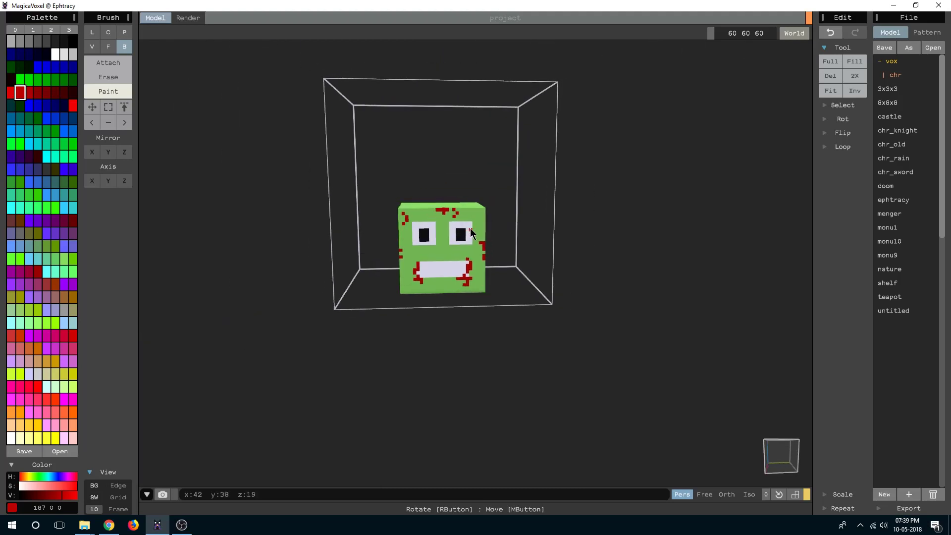
Loop the model -Z five times under Edit > Loop so the head wraps to the top.
scroll(474, 230, "up", 2)
scroll(525, 220, "up", 2)
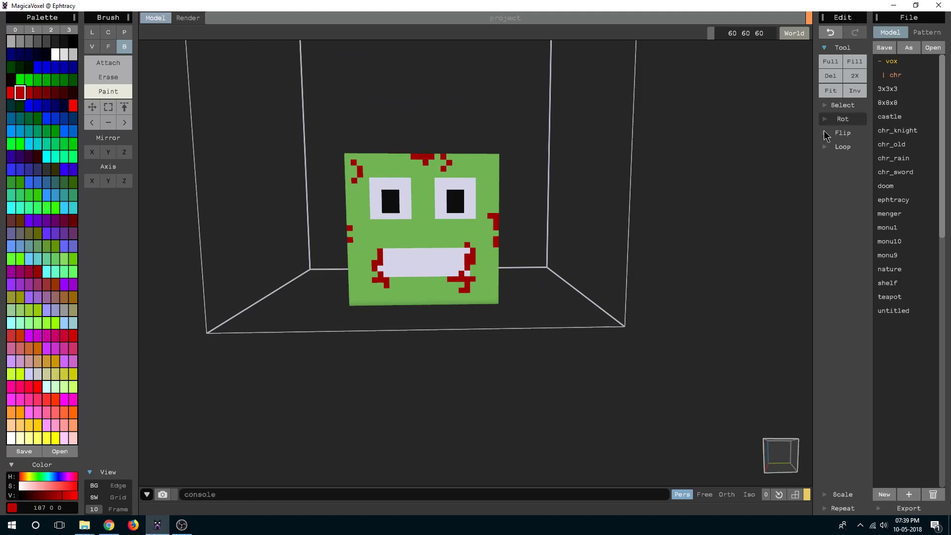
left_click(841, 147)
left_click(860, 175)
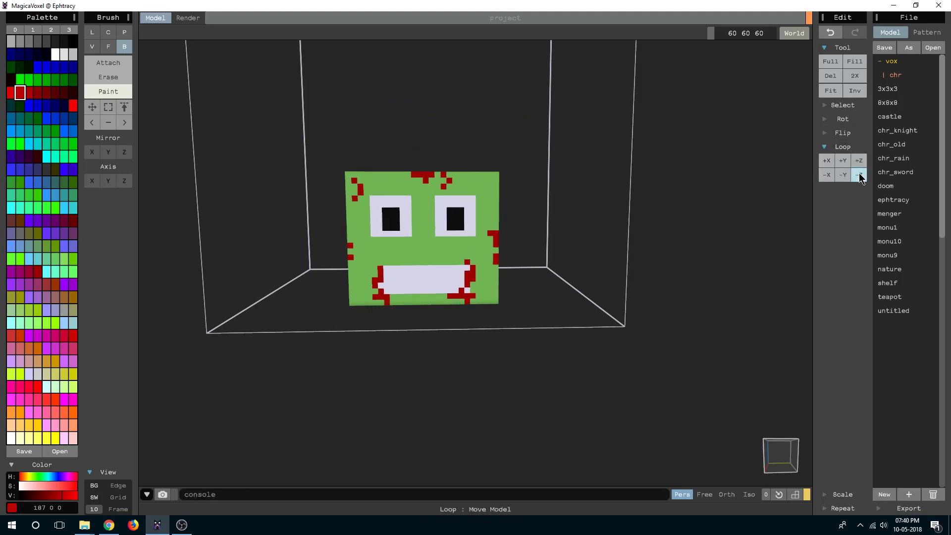
right_click_drag(537, 170, 530, 223)
scroll(525, 225, "down", 2)
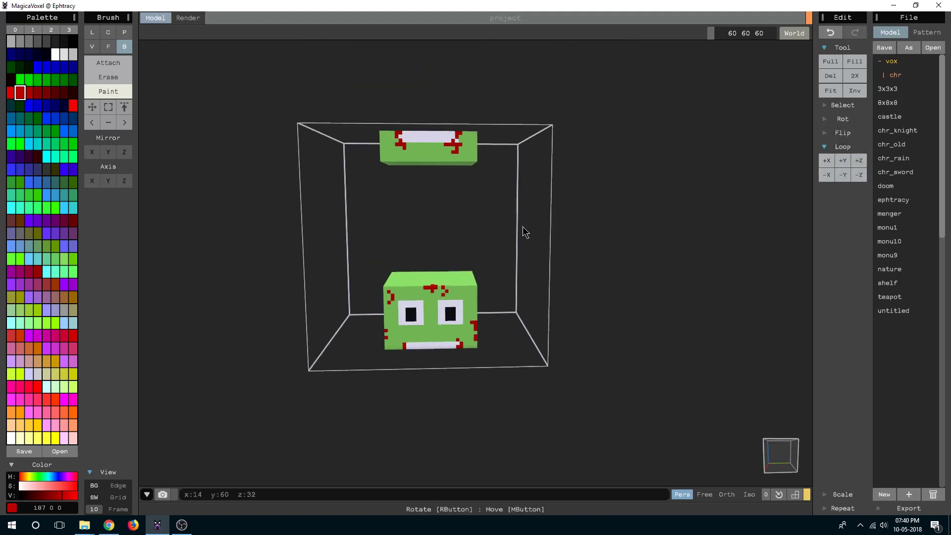
left_click(859, 175)
left_click(860, 175)
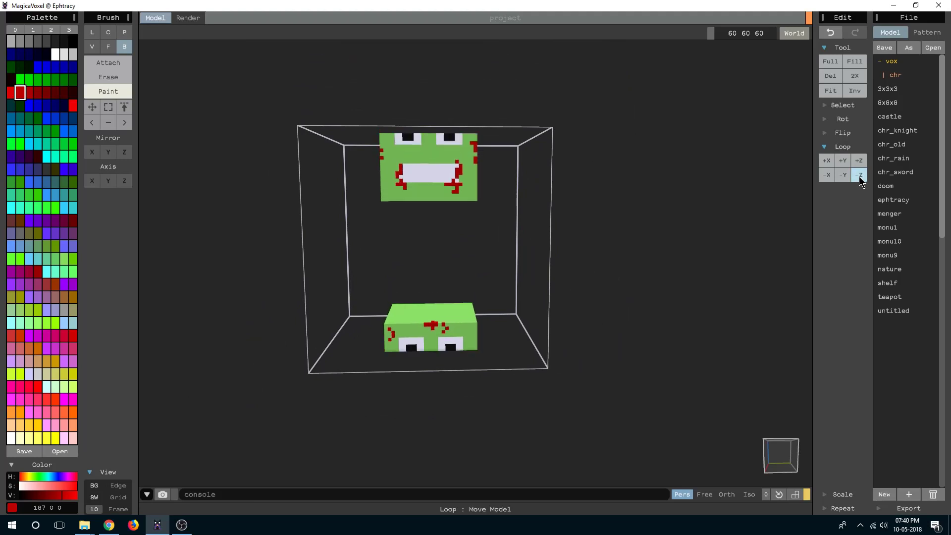
left_click(859, 175)
left_click(860, 175)
left_click(859, 176)
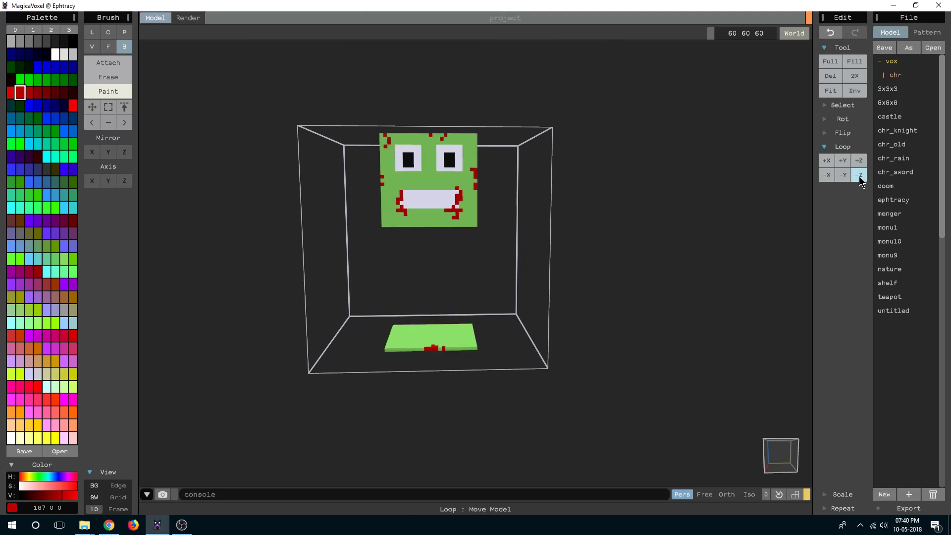
scroll(533, 214, "up", 3)
scroll(530, 260, "up", 3)
With head green, Attach and Mirror Y, draw a trial box under the head, then undo it.
right_click_drag(530, 261, 526, 208)
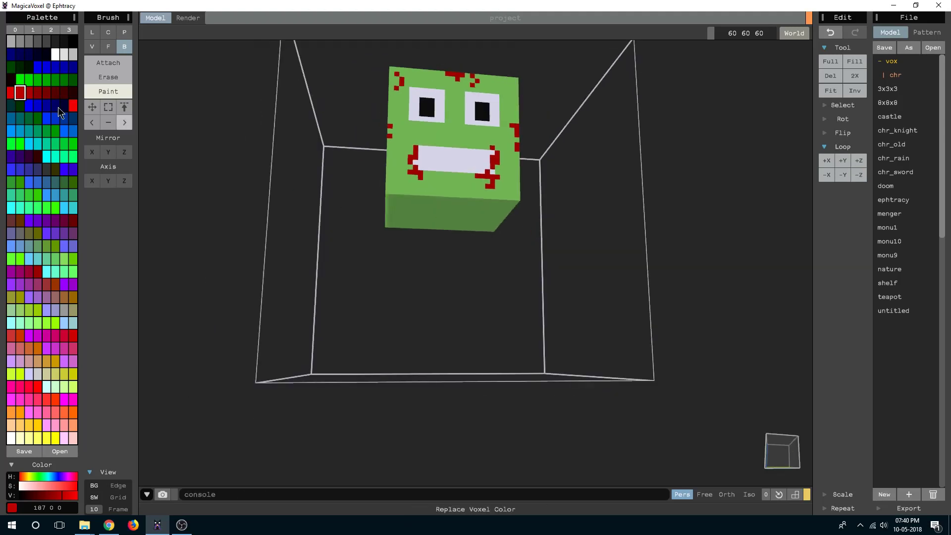
left_click(110, 65)
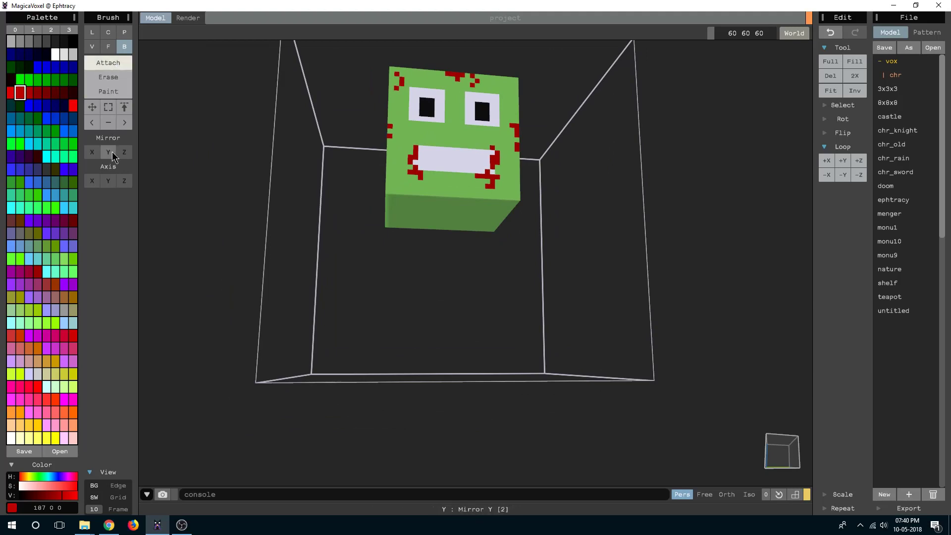
left_click(471, 212, "alt")
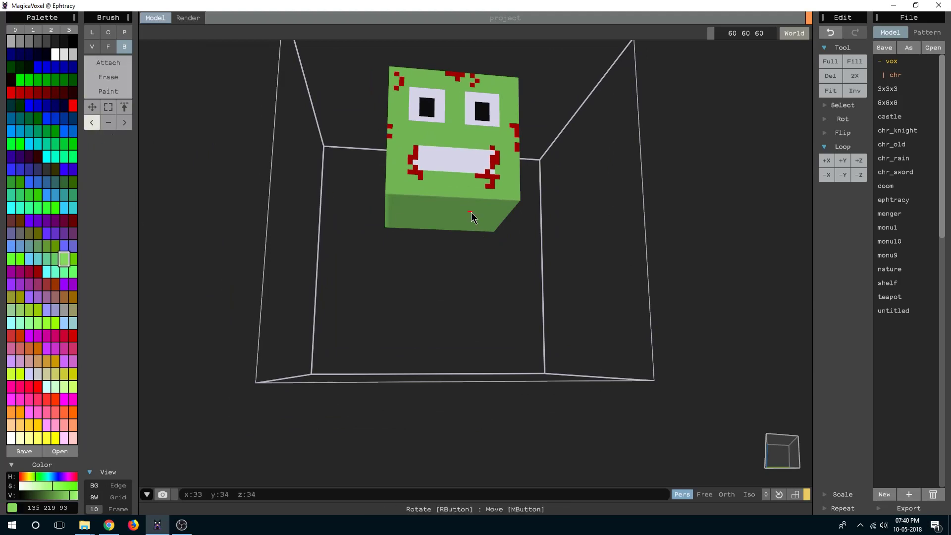
mouse_move(471, 213)
right_mouse_down()
mouse_move(458, 221)
mouse_move(506, 191)
mouse_move(497, 254)
mouse_move(450, 244)
mouse_move(481, 225)
mouse_move(469, 212)
mouse_move(451, 228)
right_mouse_up()
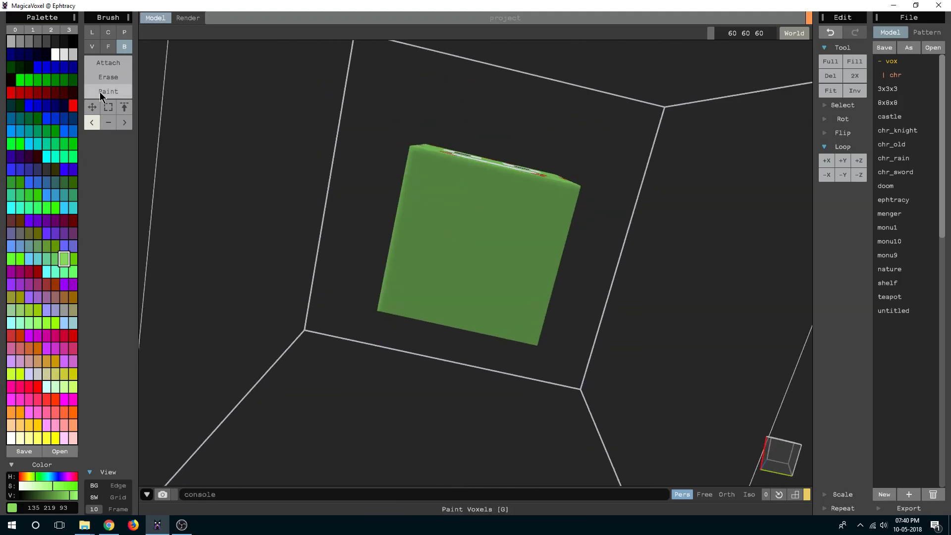
left_click(108, 62)
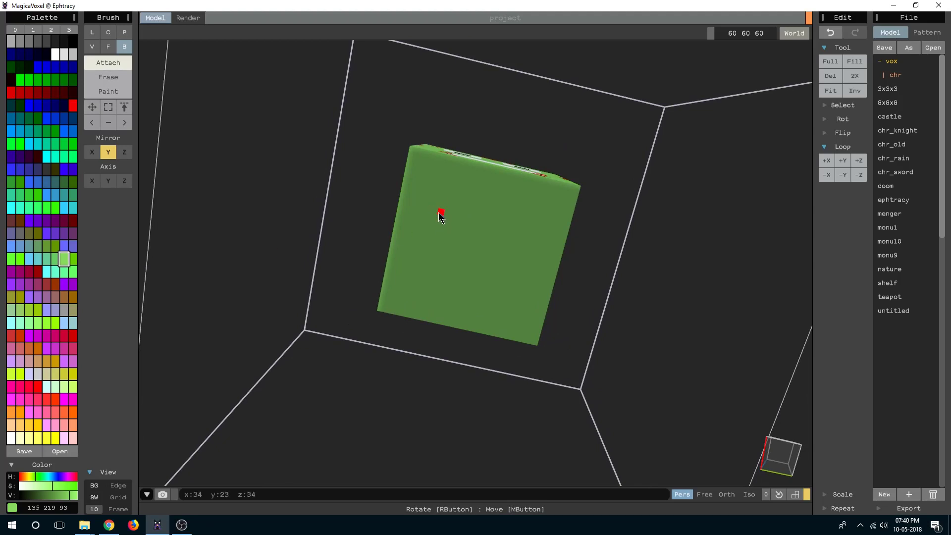
mouse_move(436, 218)
left_mouse_down()
mouse_move(448, 221)
mouse_move(481, 277)
left_mouse_up()
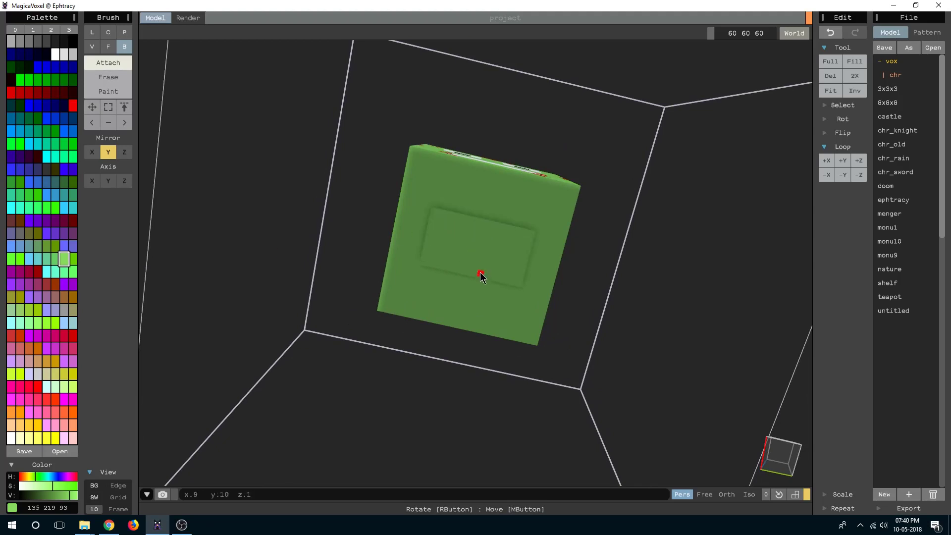
mouse_move(480, 296)
right_mouse_down()
mouse_move(619, 292)
mouse_move(623, 282)
right_mouse_up()
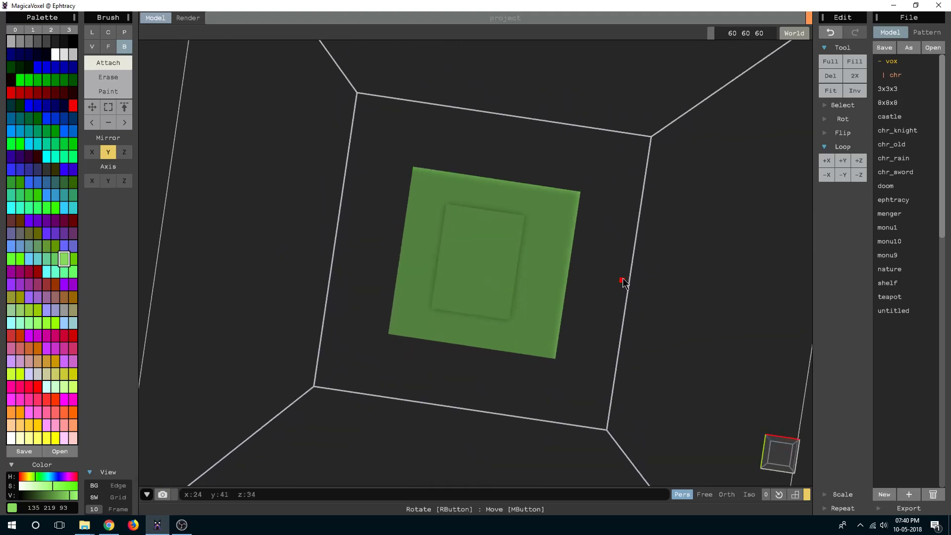
key("ctrl+z")
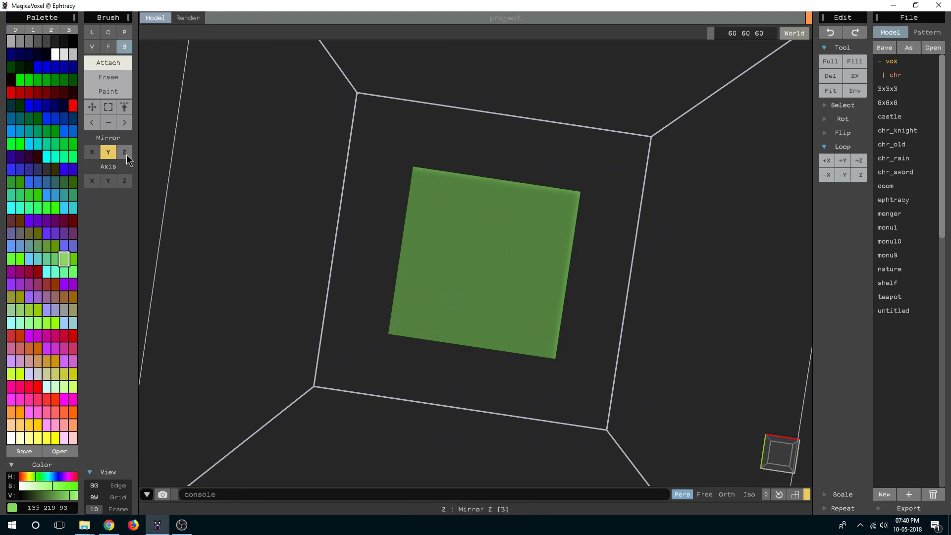
Add Mirror Z, draw a second trial slab under the head, and undo it too.
left_click(124, 152)
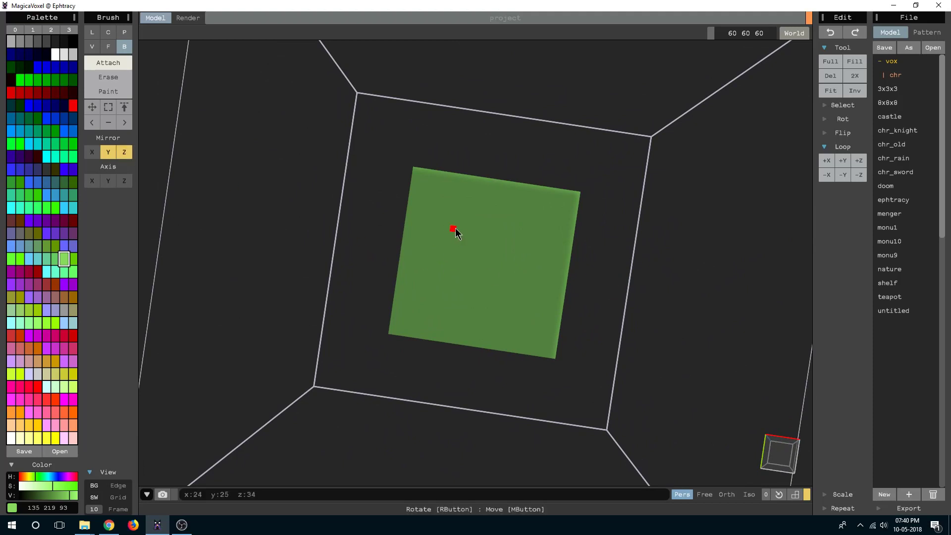
mouse_move(455, 225)
left_mouse_down()
mouse_move(487, 282)
mouse_move(515, 299)
mouse_move(571, 291)
left_mouse_up()
mouse_move(572, 291)
right_mouse_down()
mouse_move(484, 308)
mouse_move(484, 334)
mouse_move(525, 369)
mouse_move(467, 355)
mouse_move(472, 326)
mouse_move(543, 321)
mouse_move(556, 332)
mouse_move(505, 359)
mouse_move(493, 325)
right_mouse_up()
key("ctrl+z")
Switch mirroring from Z to X and draw a thin green square centred under the head.
left_click(124, 152)
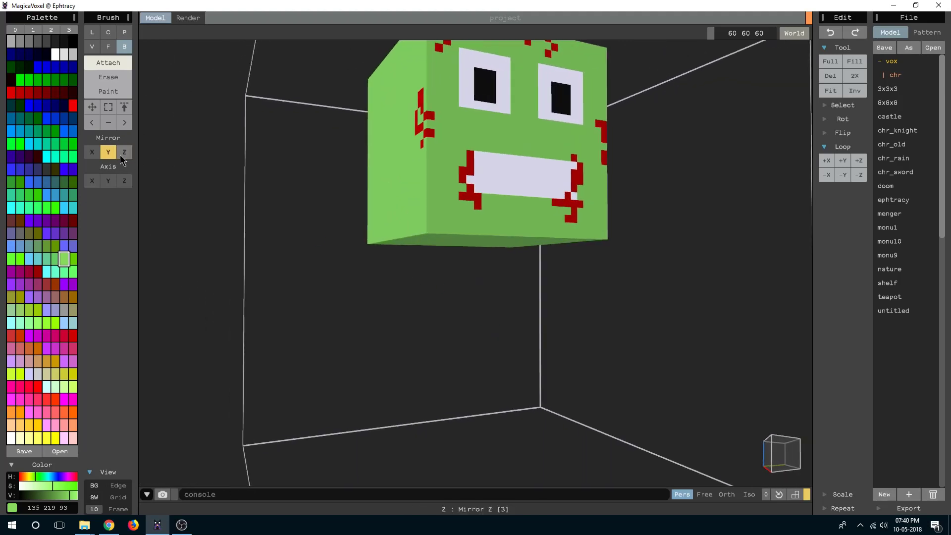
left_click(92, 152)
mouse_move(422, 278)
right_mouse_down()
mouse_move(424, 208)
mouse_move(446, 191)
right_mouse_up()
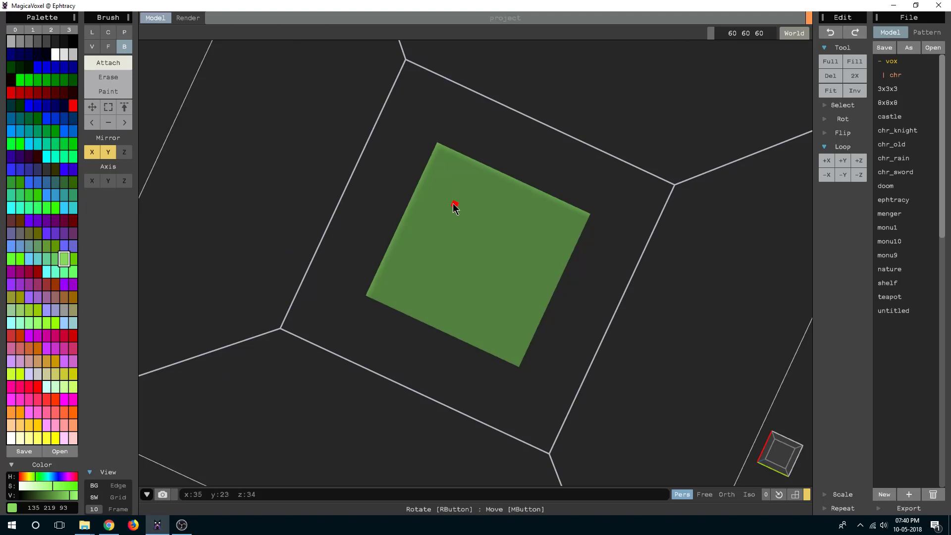
left_click_drag(455, 205, 489, 266)
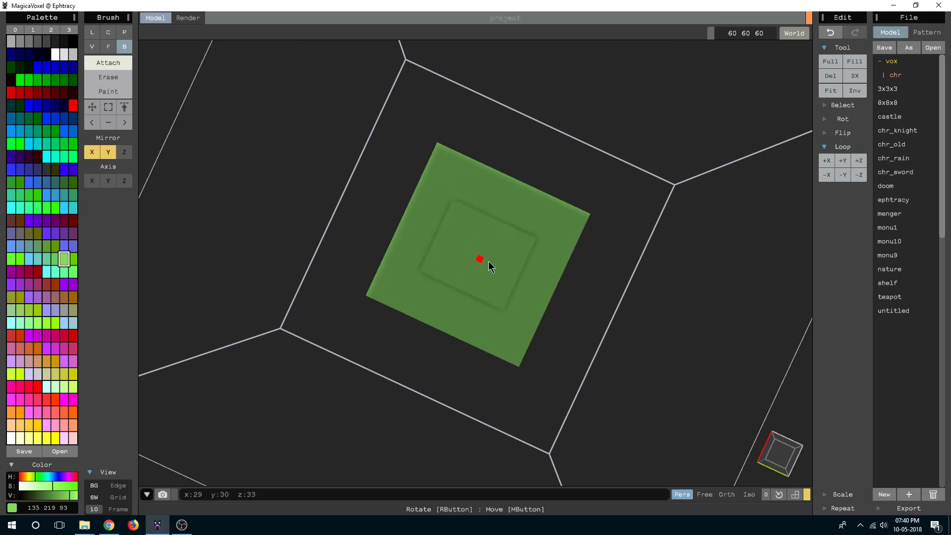
mouse_move(489, 266)
right_mouse_down()
mouse_move(502, 331)
mouse_move(548, 361)
mouse_move(561, 356)
mouse_move(501, 333)
mouse_move(507, 282)
mouse_move(522, 270)
mouse_move(537, 314)
mouse_move(421, 257)
right_mouse_up()
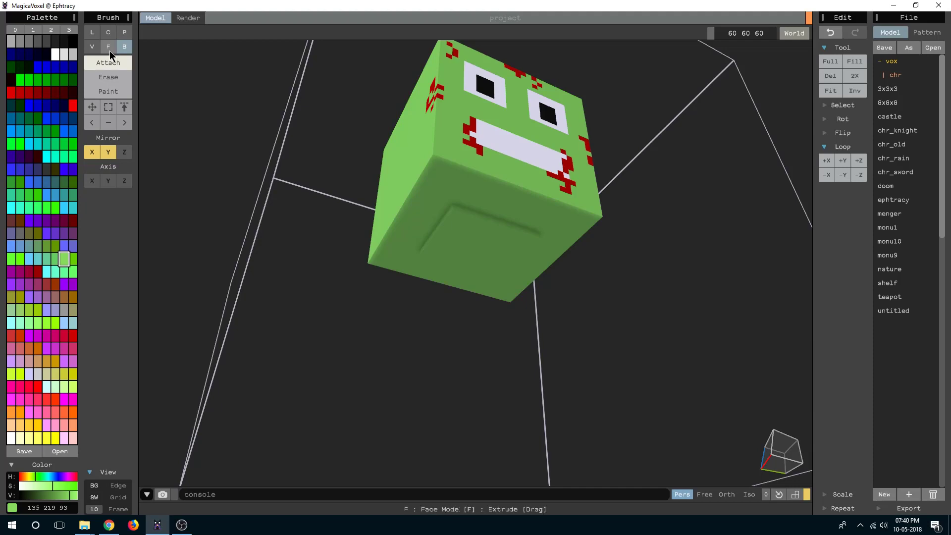
Extrude the bottom slab face downward with the Face brush into a long green column.
left_click(109, 50)
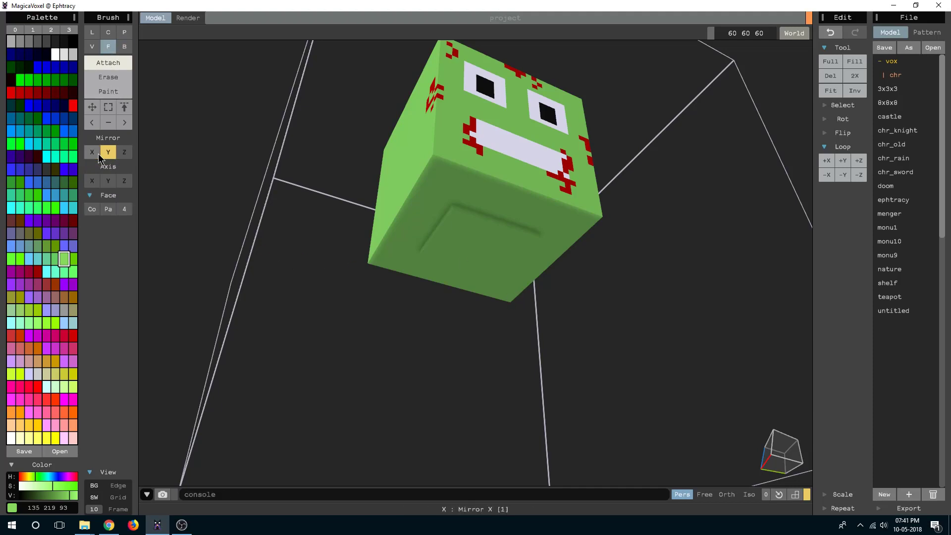
right_click_drag(573, 329, 498, 213)
left_click_drag(499, 212, 489, 474)
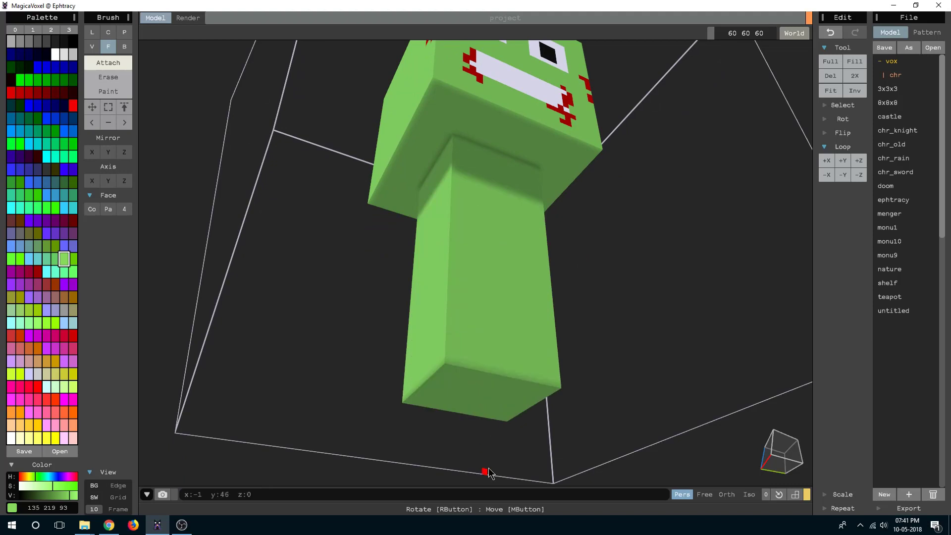
mouse_move(488, 474)
right_mouse_down()
mouse_move(530, 333)
mouse_move(499, 323)
mouse_move(473, 331)
right_mouse_up()
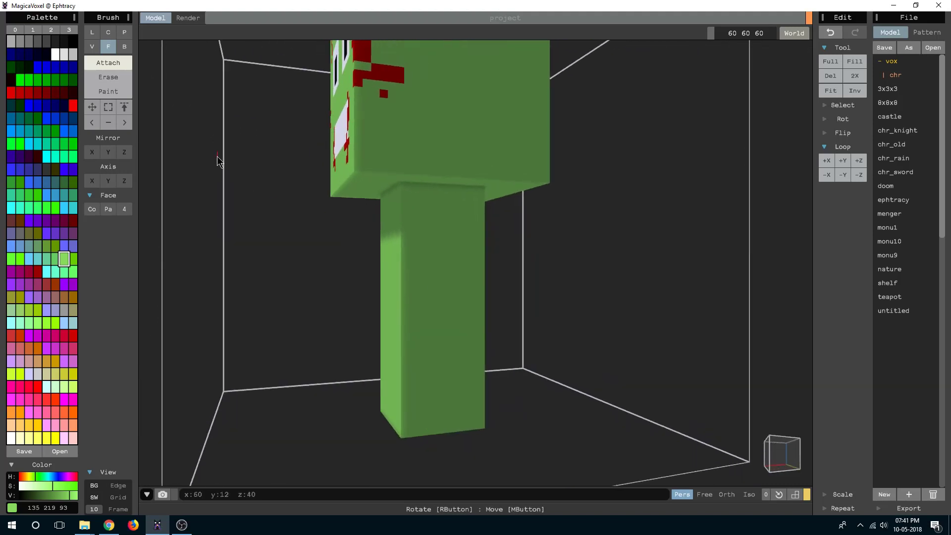
mouse_move(218, 161)
right_mouse_down()
mouse_move(387, 246)
mouse_move(160, 155)
right_mouse_up()
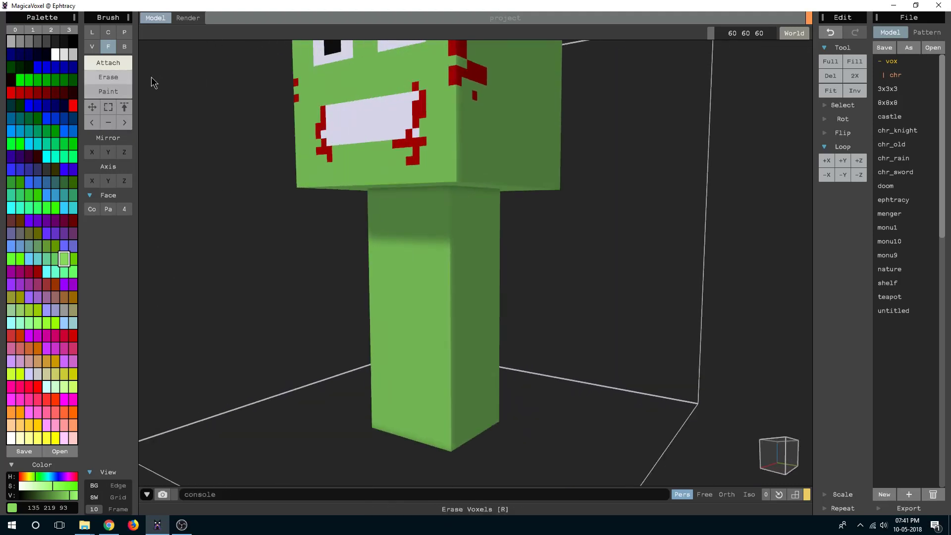
mouse_move(484, 314)
right_mouse_down()
mouse_move(635, 349)
mouse_move(478, 291)
mouse_move(470, 303)
mouse_move(486, 340)
right_mouse_up()
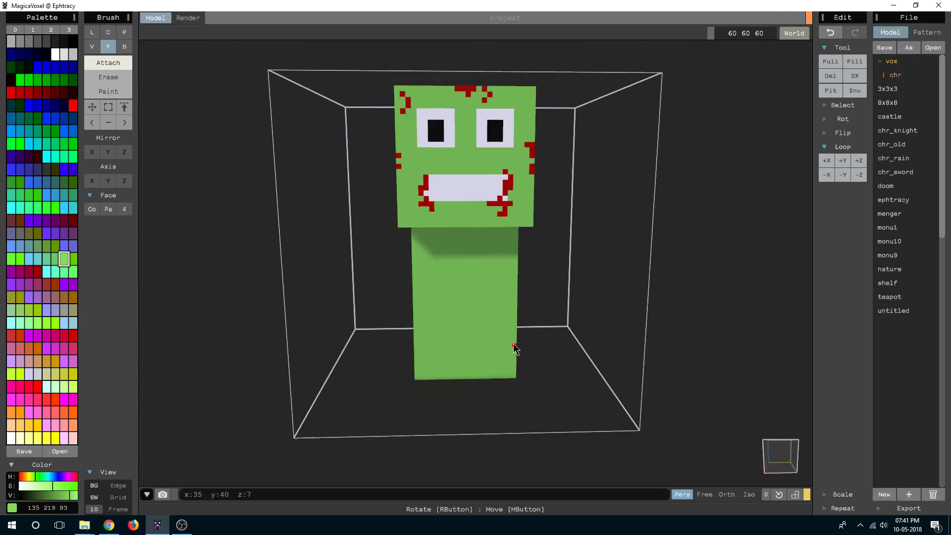
middle_click_drag(498, 328, 493, 357)
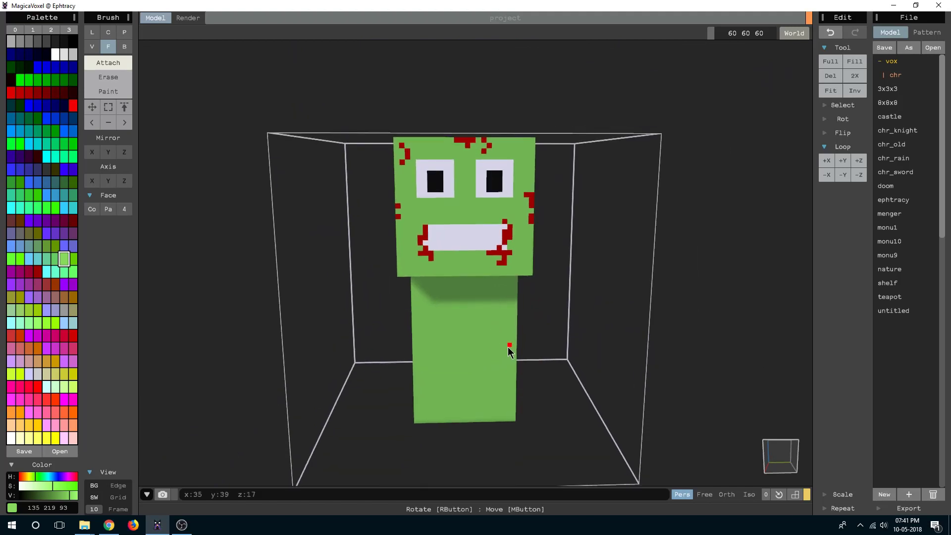
mouse_move(496, 353)
right_mouse_down()
mouse_move(461, 340)
mouse_move(474, 333)
mouse_move(469, 325)
mouse_move(186, 266)
right_mouse_up()
scroll(501, 340, "up", 2)
scroll(487, 324, "up", 2)
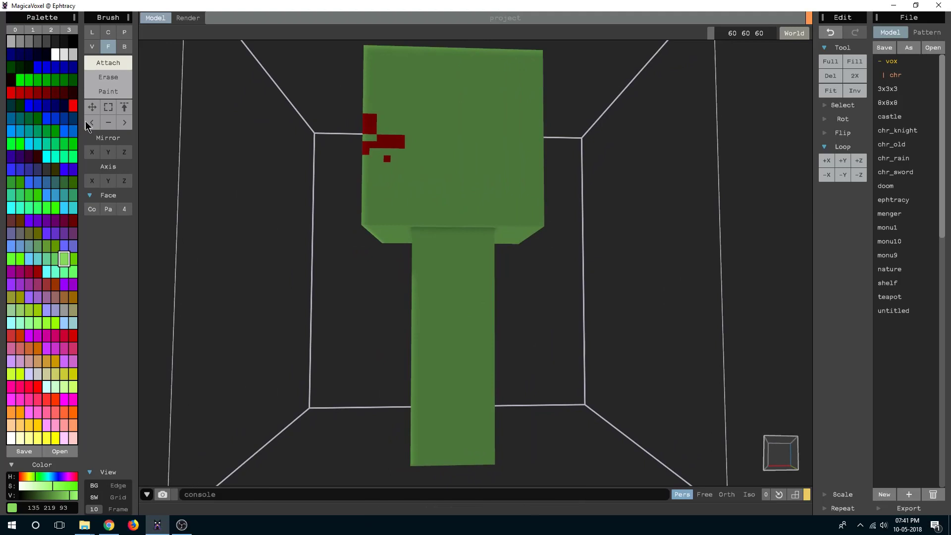
Try thickening the column by one layer with Attach and Mirror Y, then undo it.
left_click(108, 62)
left_click(108, 152)
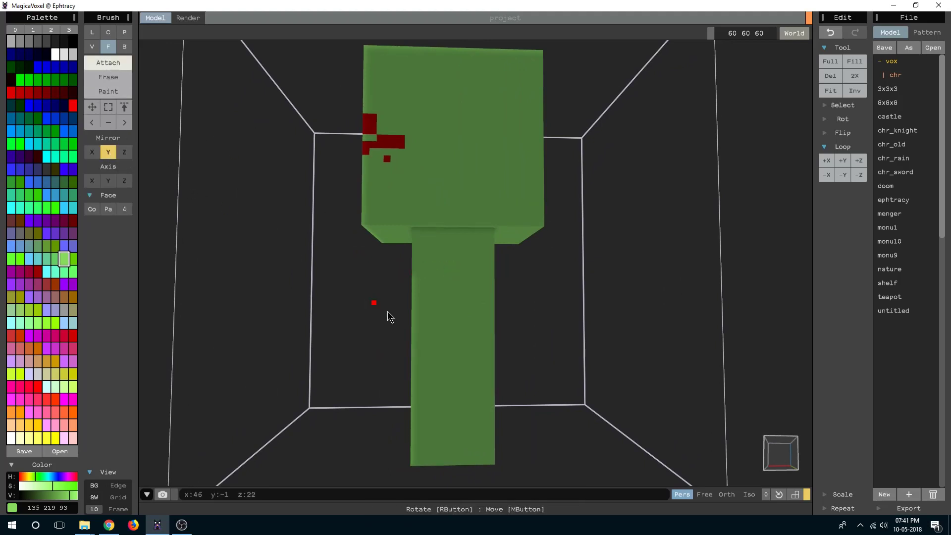
left_click_drag(443, 273, 456, 298)
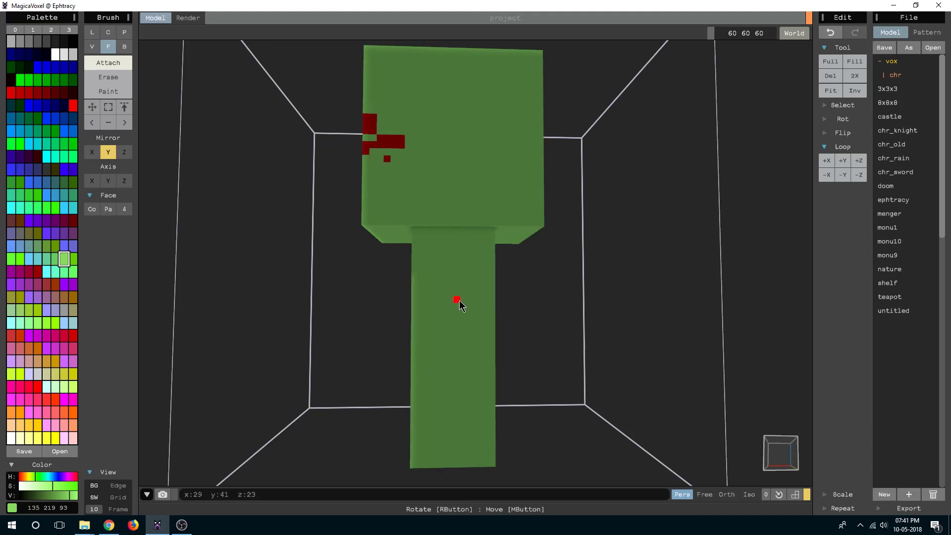
key("ctrl+z")
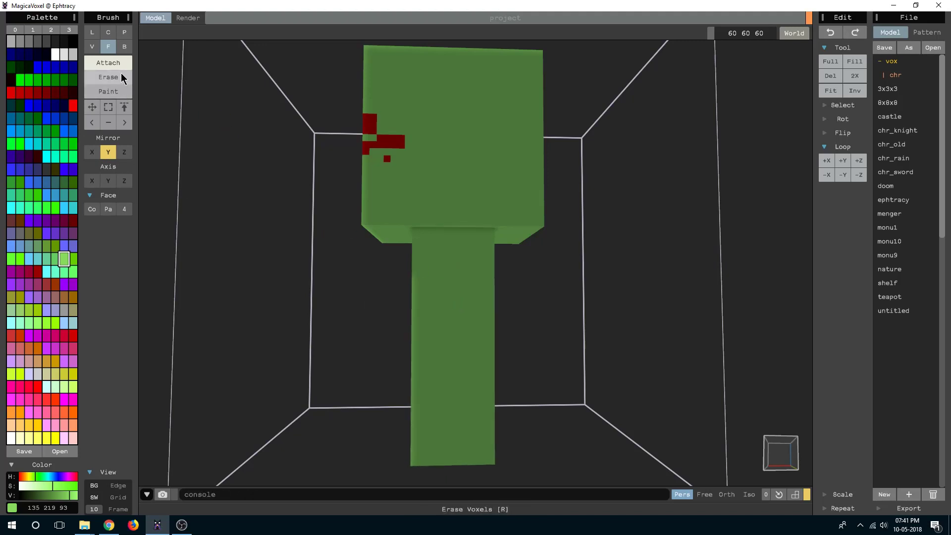
Attach a thin green column on the torso's side with the Box brush to start an arm.
left_click(125, 47)
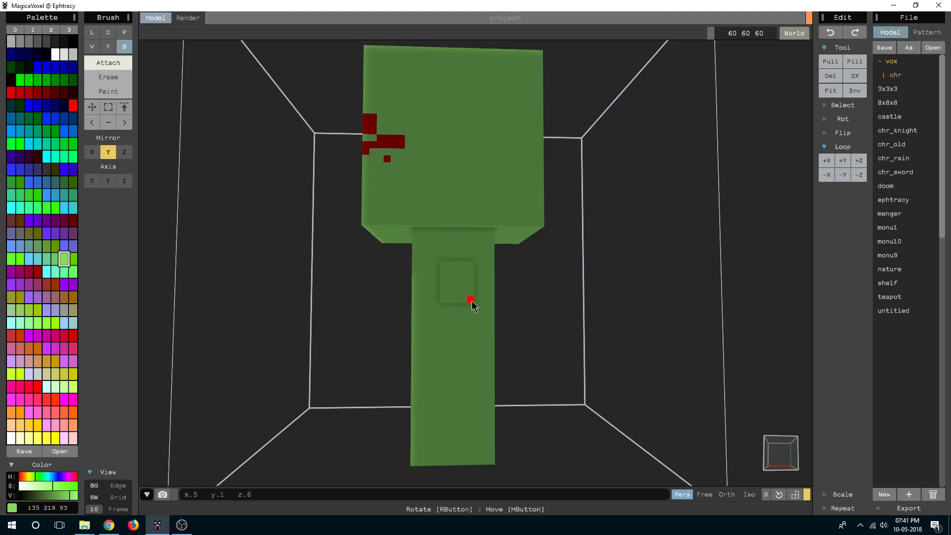
left_click(471, 304)
right_click_drag(458, 310, 448, 316)
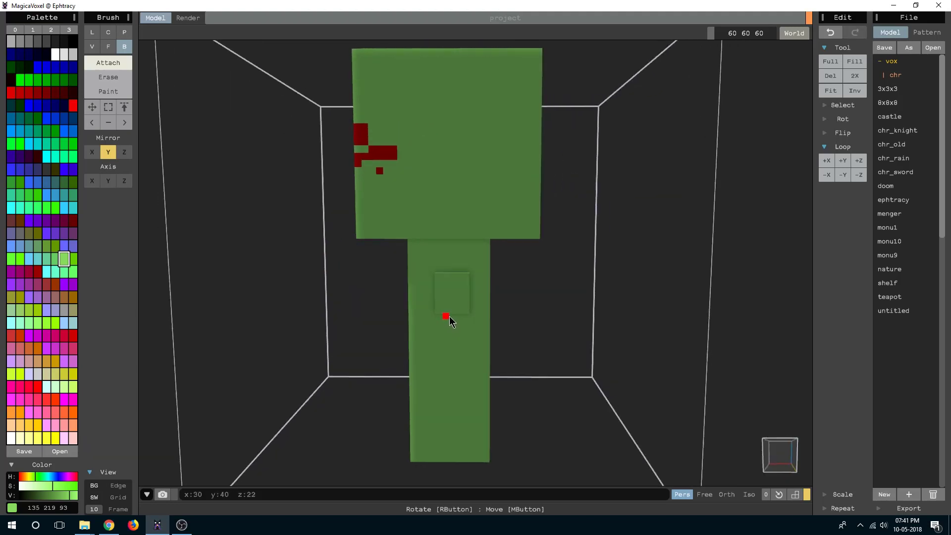
scroll(451, 307, "up", 3)
left_click_drag(429, 281, 429, 346)
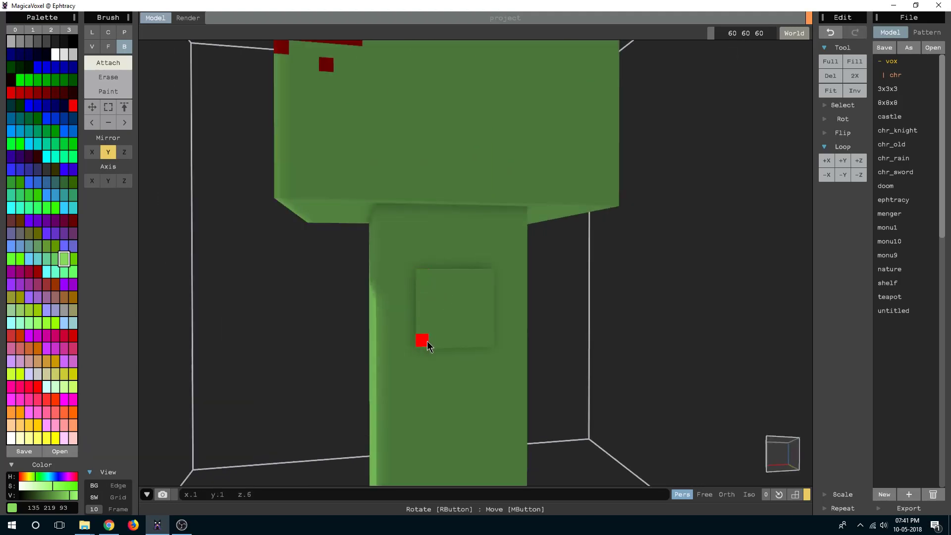
mouse_move(459, 366)
right_mouse_down()
mouse_move(436, 361)
mouse_move(565, 376)
right_mouse_up()
Extrude a slab out from the torso's side with the Face brush, then undo it.
left_click(108, 46)
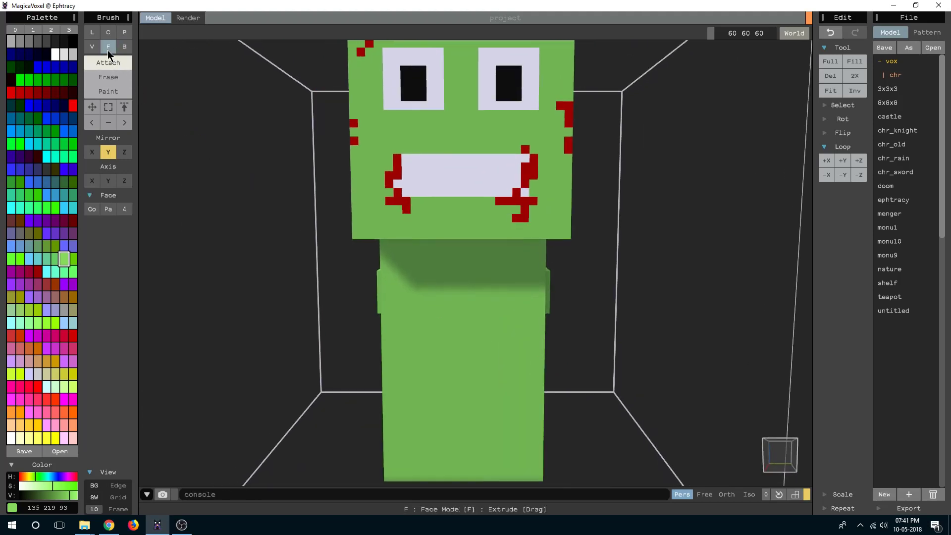
right_click_drag(471, 270, 529, 297)
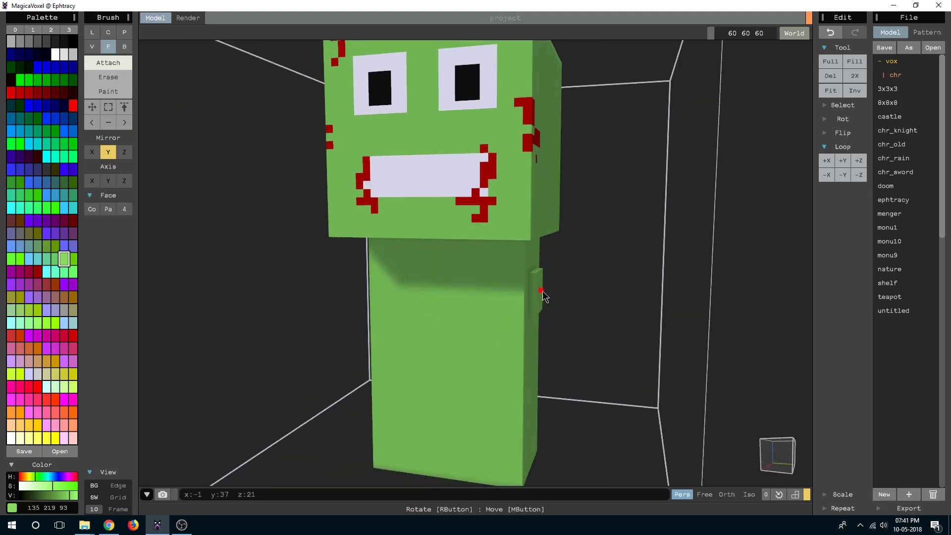
left_click_drag(544, 297, 556, 312)
key("ctrl+z")
mouse_move(556, 312)
right_mouse_down()
mouse_move(543, 330)
mouse_move(496, 315)
mouse_move(569, 340)
mouse_move(508, 347)
right_mouse_up()
scroll(508, 346, "up", 3)
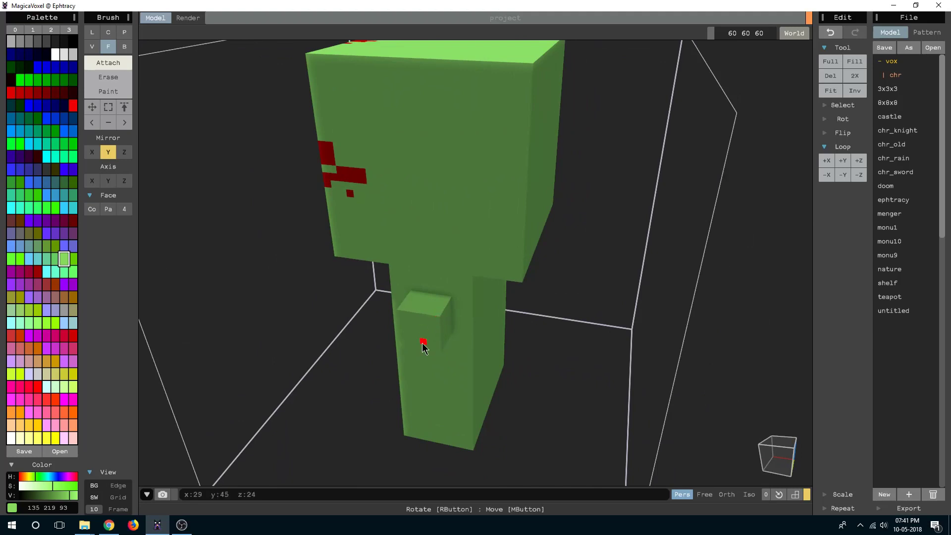
mouse_move(422, 346)
right_mouse_down()
mouse_move(516, 346)
mouse_move(520, 322)
mouse_move(469, 331)
mouse_move(569, 331)
mouse_move(532, 335)
mouse_move(565, 333)
mouse_move(477, 278)
right_mouse_up()
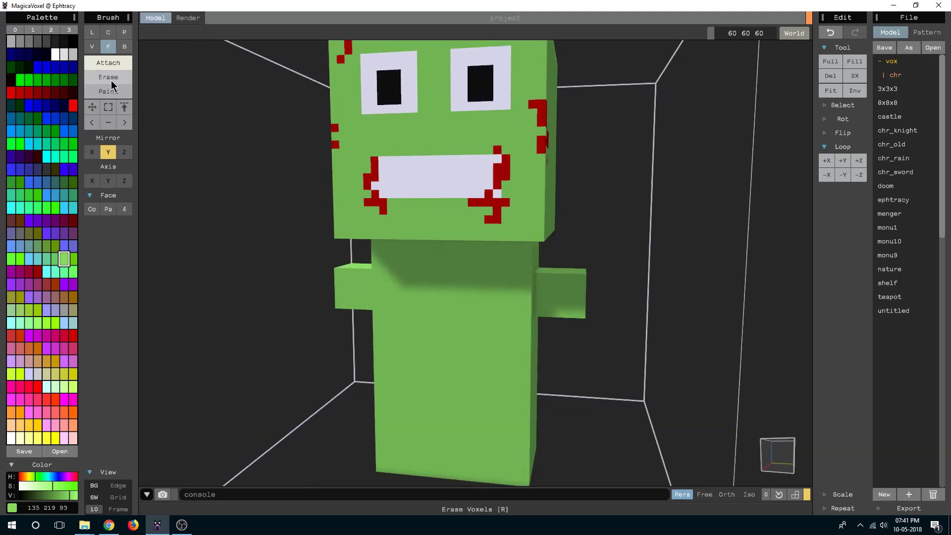
Extrude the mirrored arm faces forward so both arms reach out from the torso.
left_click(125, 47)
right_click_drag(564, 323, 557, 282)
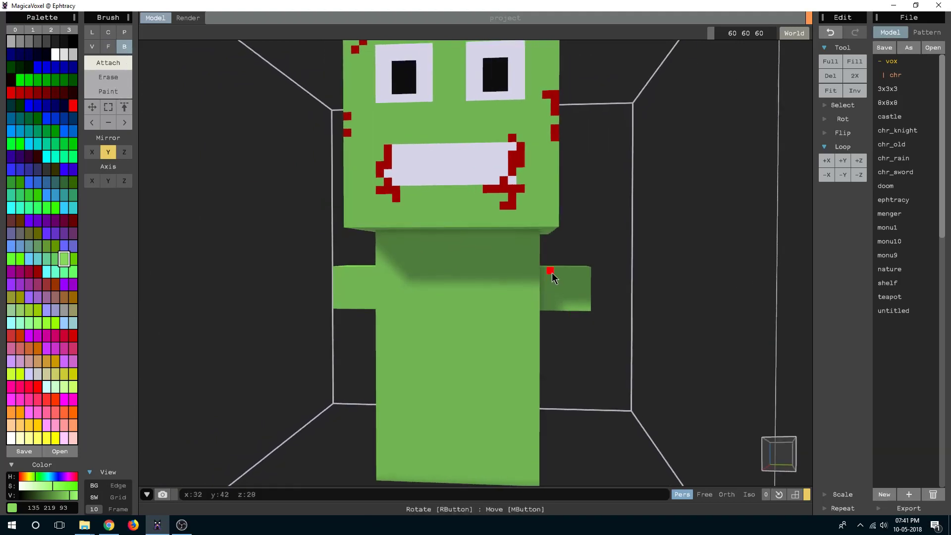
right_click_drag(588, 312, 585, 351)
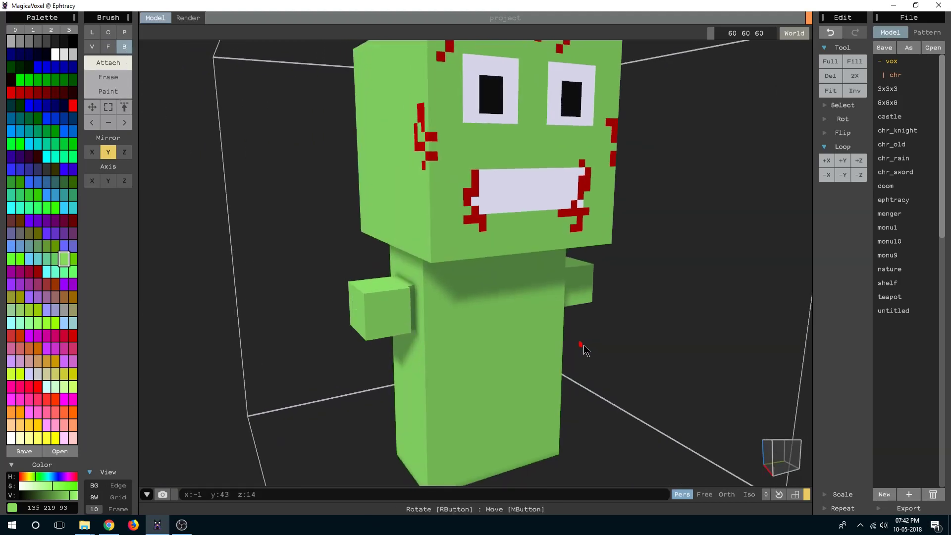
scroll(585, 350, "down", 2)
scroll(493, 357, "down", 1)
mouse_move(475, 357)
right_mouse_down()
mouse_move(419, 365)
mouse_move(464, 379)
right_mouse_up()
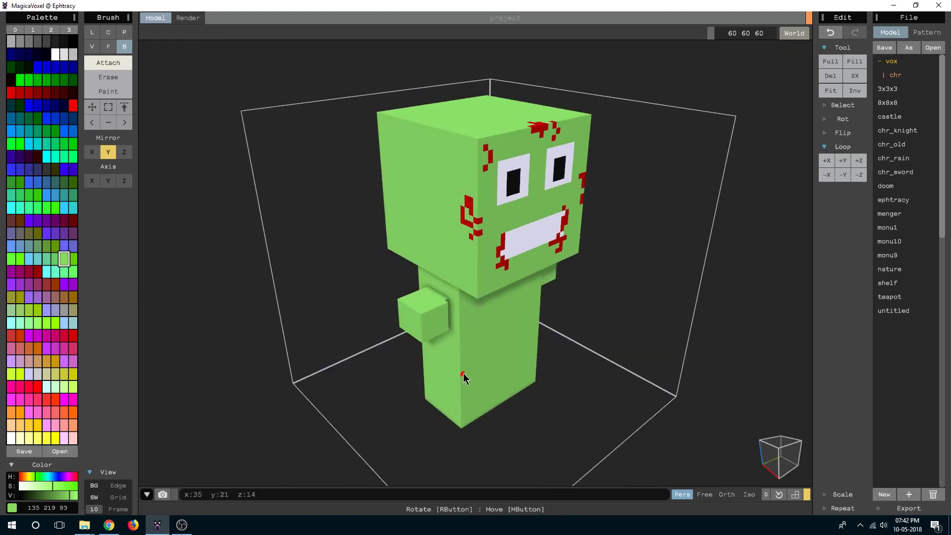
mouse_move(438, 334)
right_mouse_down()
mouse_move(415, 292)
mouse_move(467, 319)
right_mouse_up()
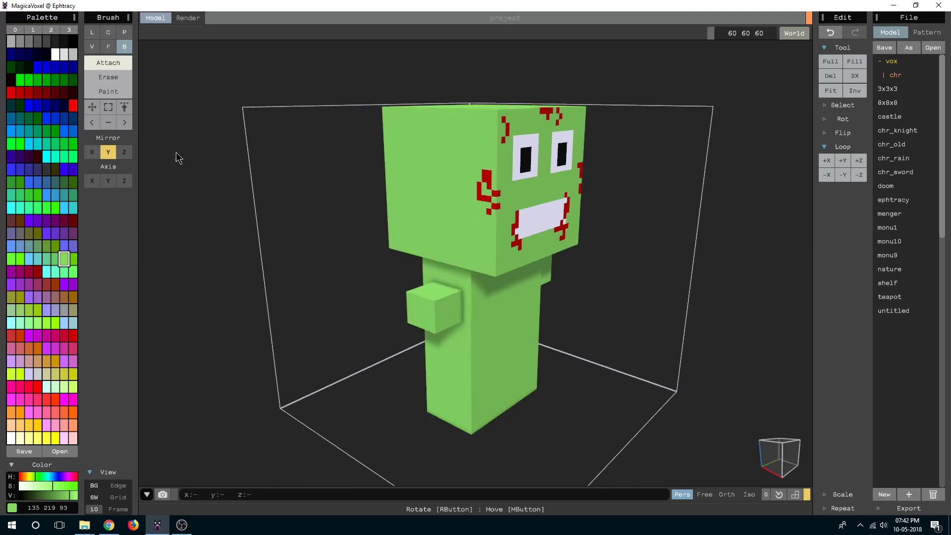
left_click(108, 47)
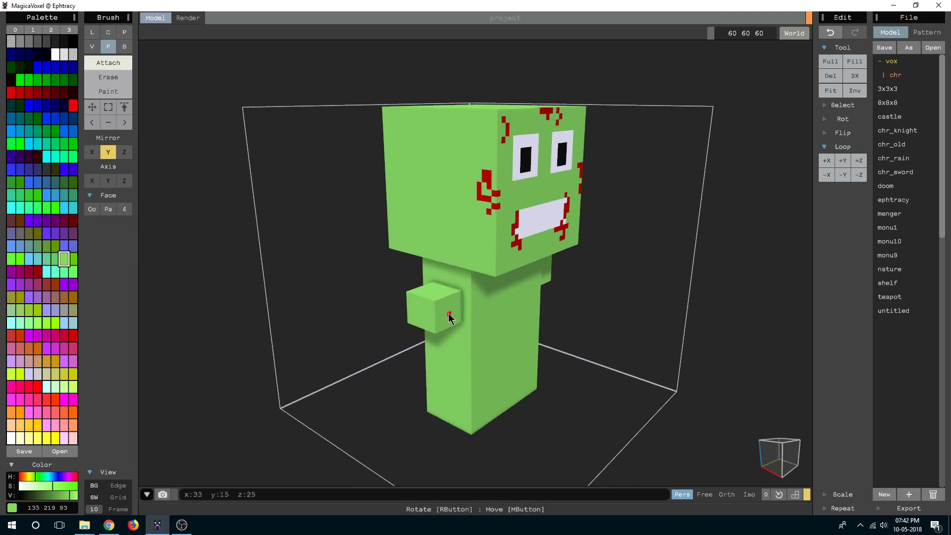
left_click_drag(449, 317, 524, 341)
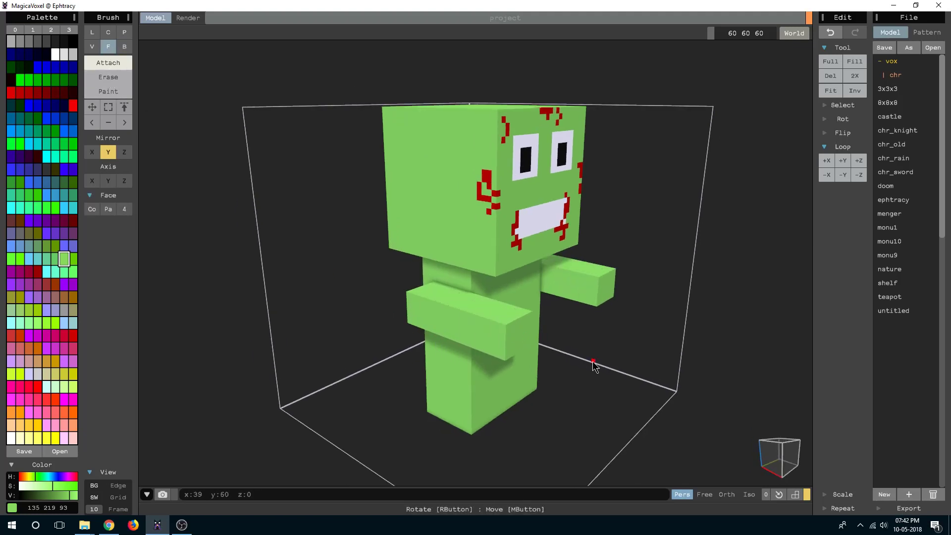
mouse_move(594, 367)
right_mouse_down()
mouse_move(625, 355)
mouse_move(518, 336)
mouse_move(540, 346)
mouse_move(554, 408)
mouse_move(545, 410)
mouse_move(548, 396)
mouse_move(550, 416)
mouse_move(543, 414)
right_mouse_up()
Carve a narrow box-shaped gap up the lower body using Erase, Box brush and Axis X.
scroll(542, 414, "up", 2)
scroll(545, 410, "up", 2)
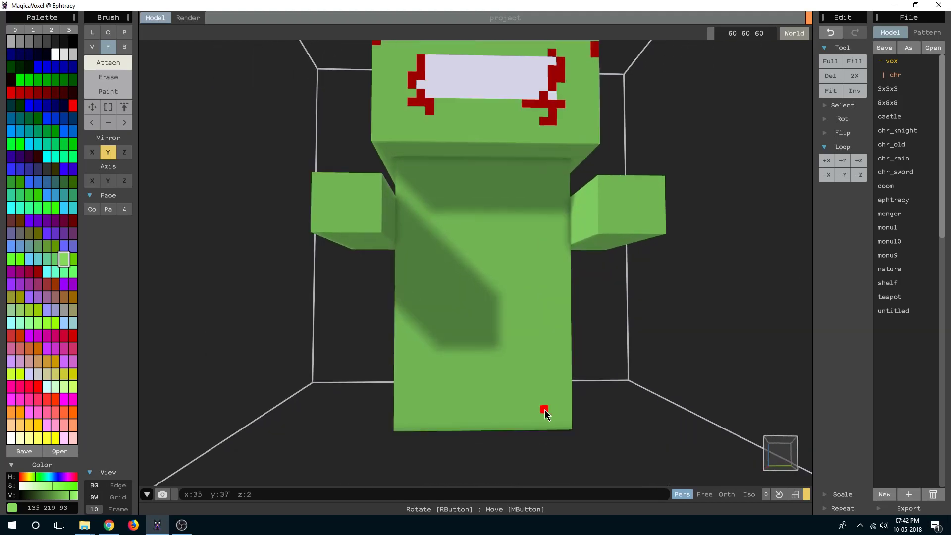
scroll(542, 410, "up", 1)
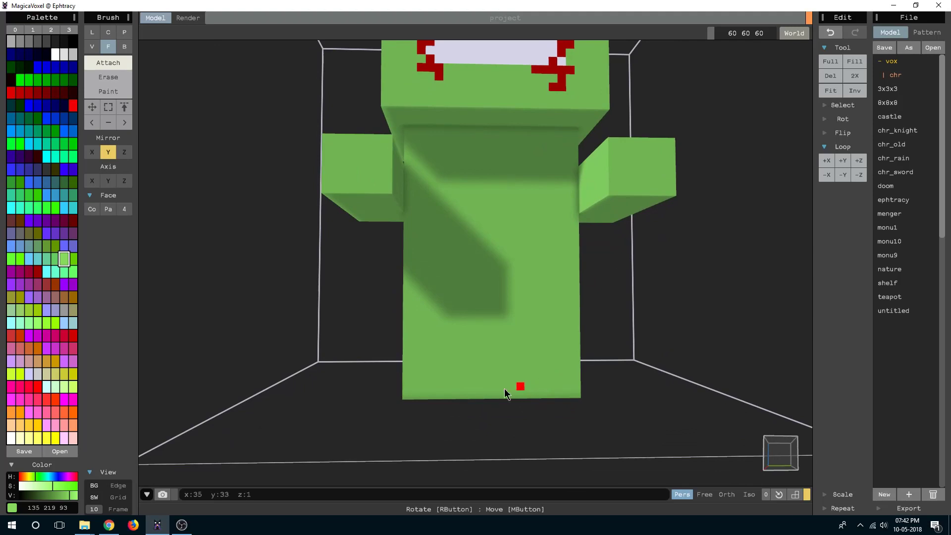
left_click(92, 181)
left_click(110, 75)
key("b")
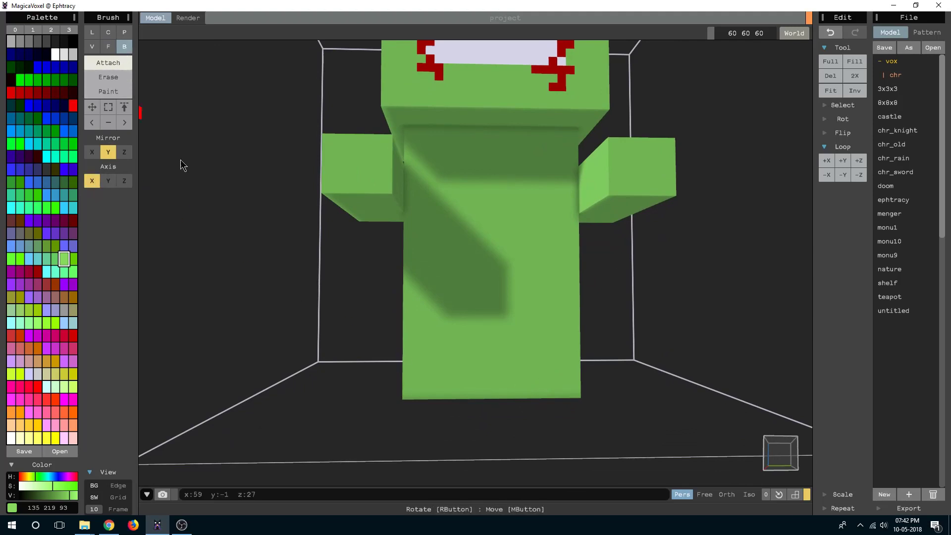
right_click_drag(401, 379, 465, 369)
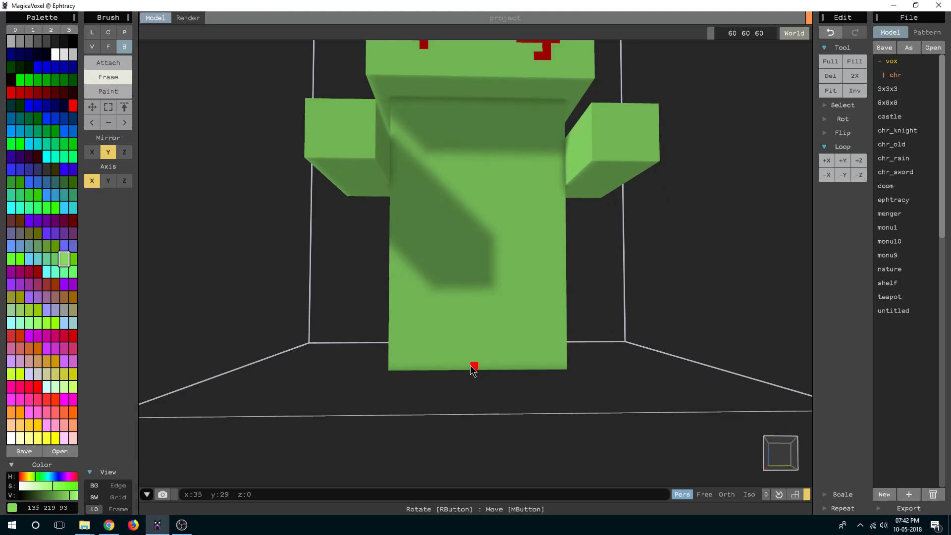
left_click_drag(469, 321, 475, 311)
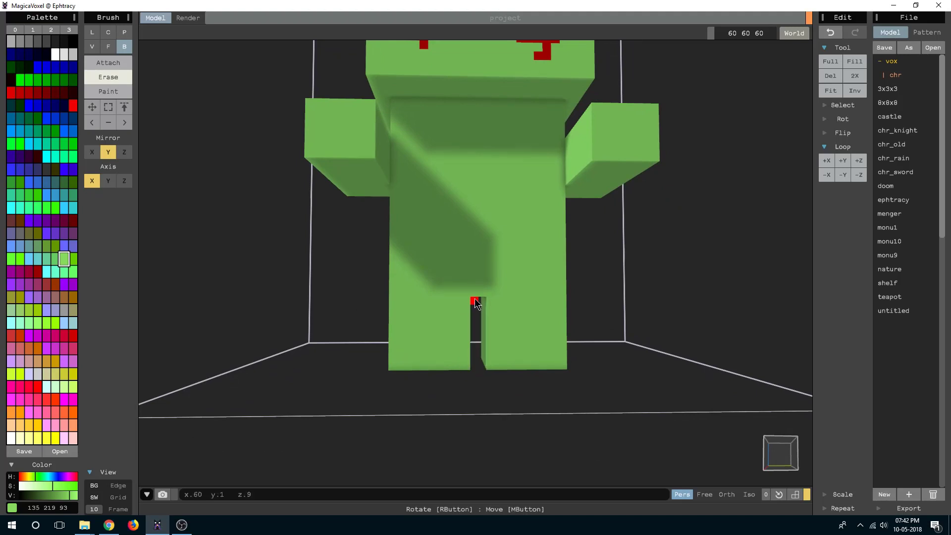
right_click_drag(474, 300, 508, 361)
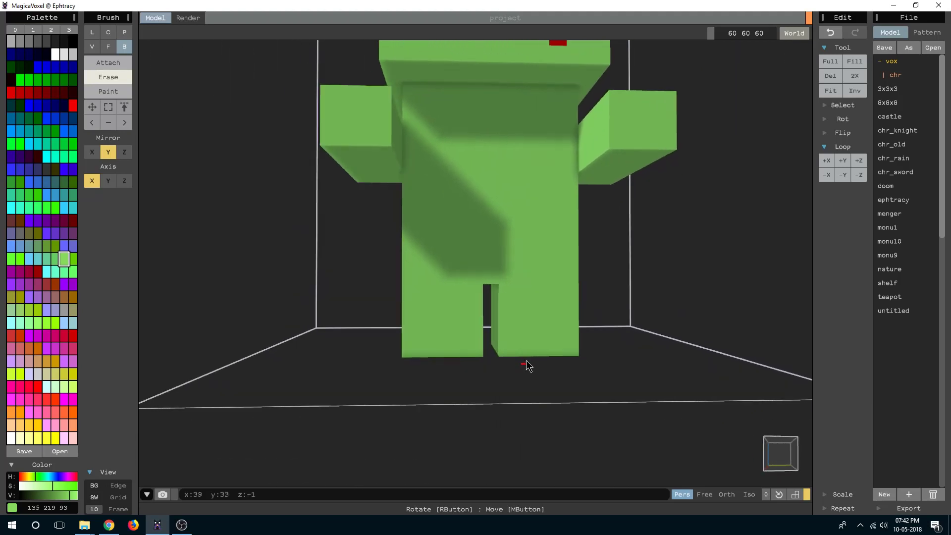
Pick near-black, turn off Axis X, and attach a black layer across the bottom of both feet.
left_click(49, 54)
left_click(58, 39)
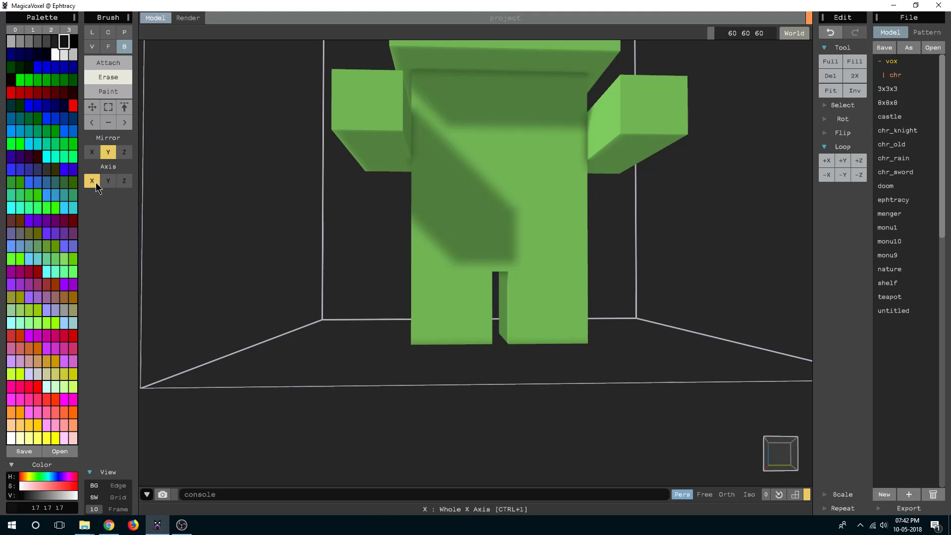
left_click(108, 63)
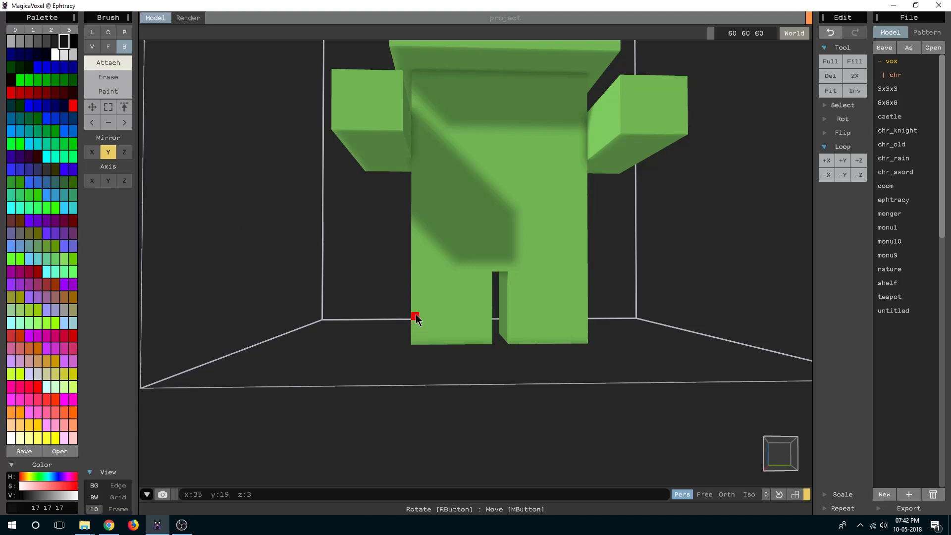
left_click_drag(415, 317, 488, 347)
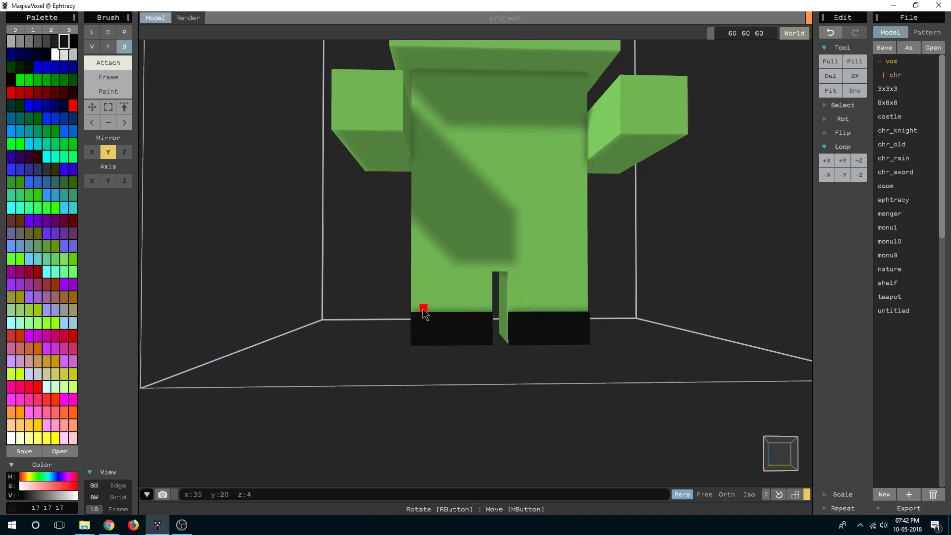
left_click_drag(416, 312, 472, 314)
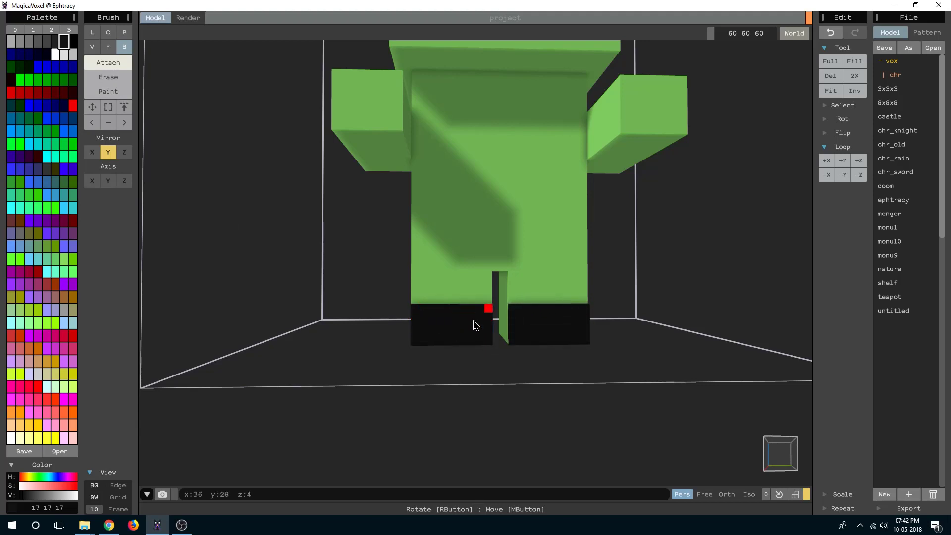
right_click_drag(474, 326, 507, 351)
Paint the foot sides black across the X axis, then undo a stray edit.
left_click(104, 92)
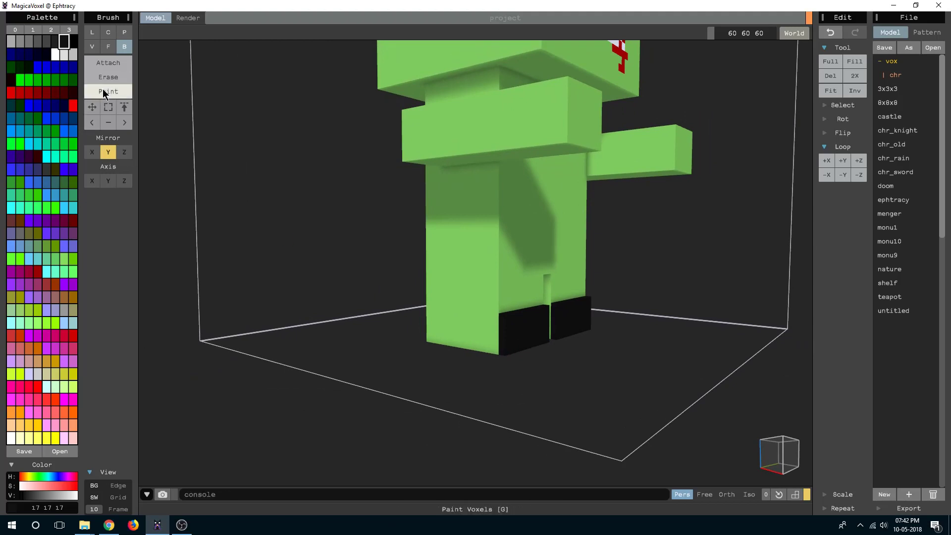
right_click_drag(238, 248, 280, 284)
left_click(92, 181)
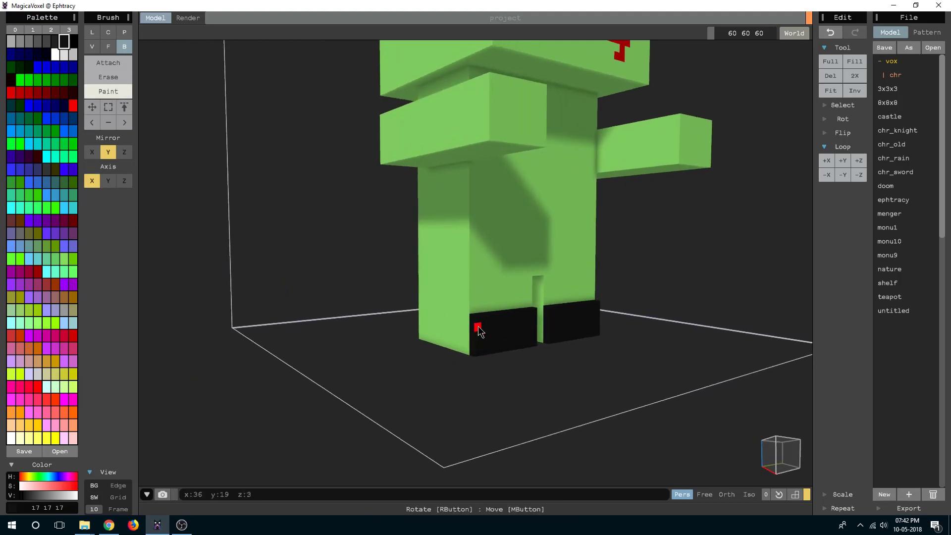
left_click_drag(479, 326, 535, 343)
mouse_move(558, 373)
right_mouse_down()
mouse_move(440, 365)
mouse_move(552, 387)
right_mouse_up()
left_click(108, 62)
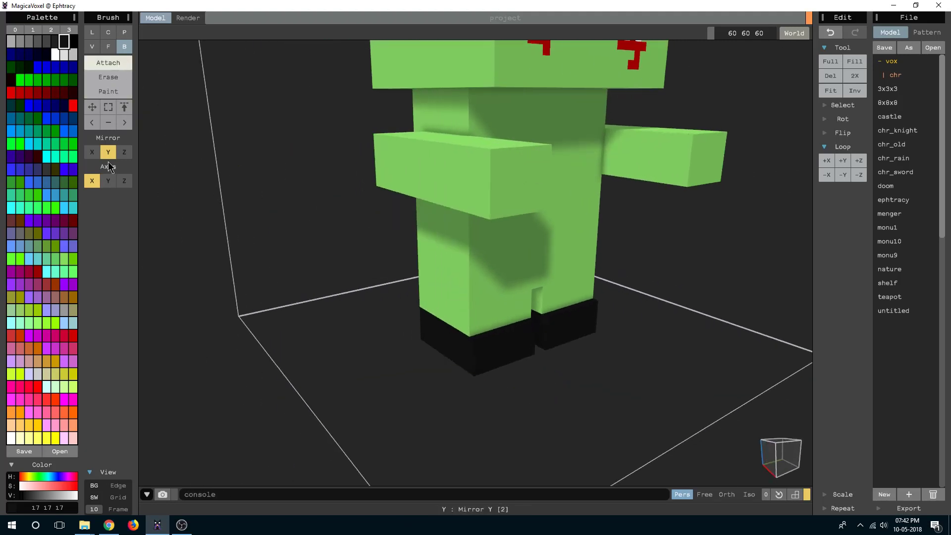
left_click(92, 180)
mouse_move(506, 355)
right_mouse_down()
mouse_move(586, 382)
mouse_move(585, 372)
mouse_move(318, 271)
right_mouse_up()
key("ctrl+z")
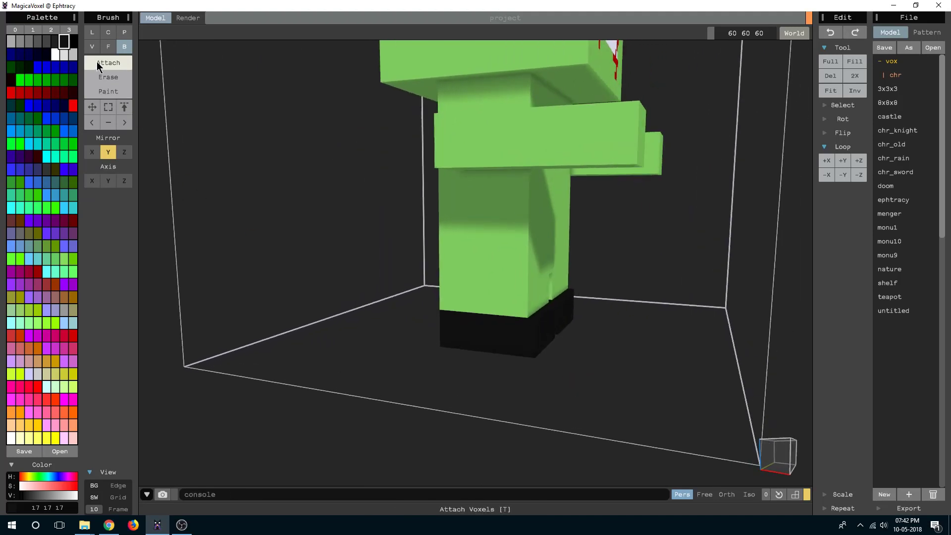
Extrude the black shoe faces forward with the Face brush so they jut past the legs.
left_click(108, 46)
right_click_drag(223, 131, 523, 367)
mouse_move(524, 366)
left_mouse_down()
mouse_move(526, 355)
mouse_move(525, 372)
mouse_move(542, 365)
left_mouse_up()
mouse_move(541, 365)
right_mouse_down()
mouse_move(591, 405)
mouse_move(593, 384)
mouse_move(611, 397)
mouse_move(569, 382)
mouse_move(576, 371)
mouse_move(523, 361)
right_mouse_up()
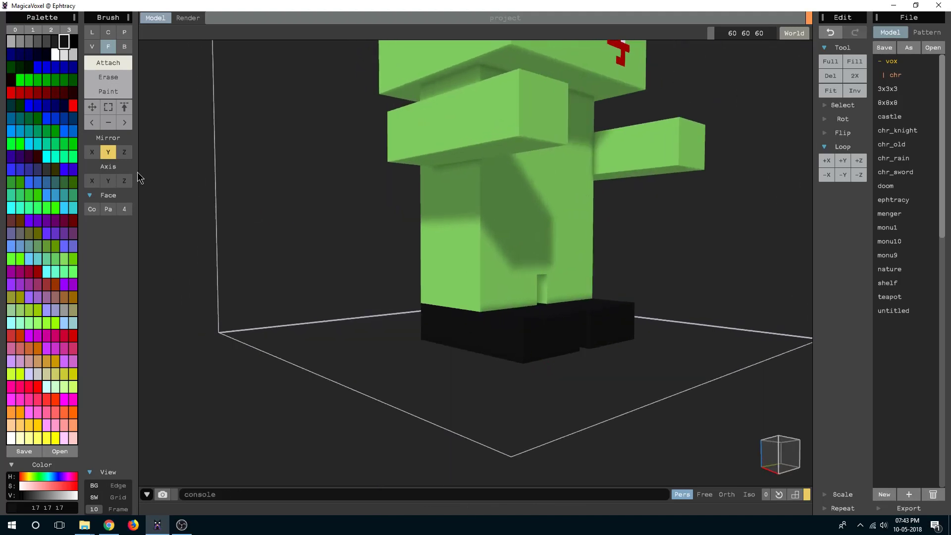
left_click(111, 94)
Paint the bottom row of both legs black with the Box brush across the X axis.
left_click(92, 181)
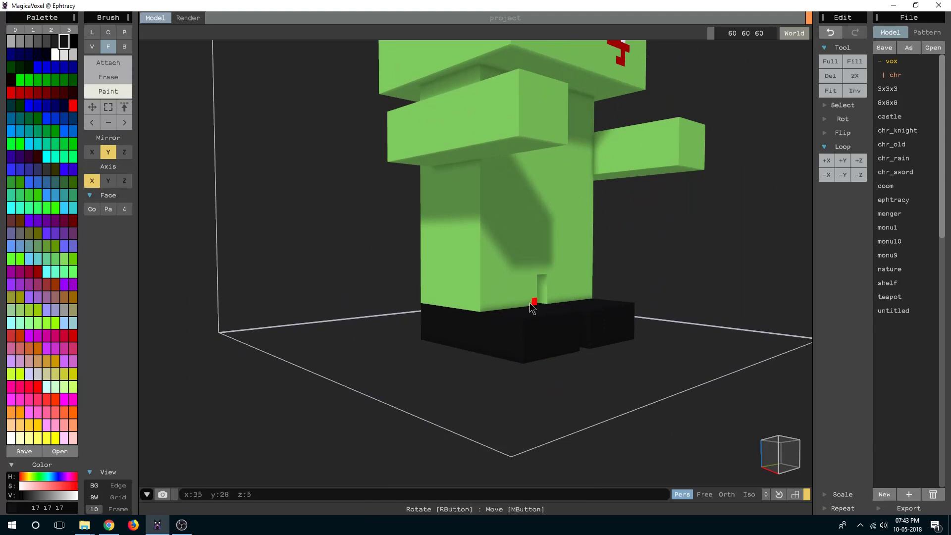
right_click_drag(534, 303, 438, 312)
left_click(124, 47)
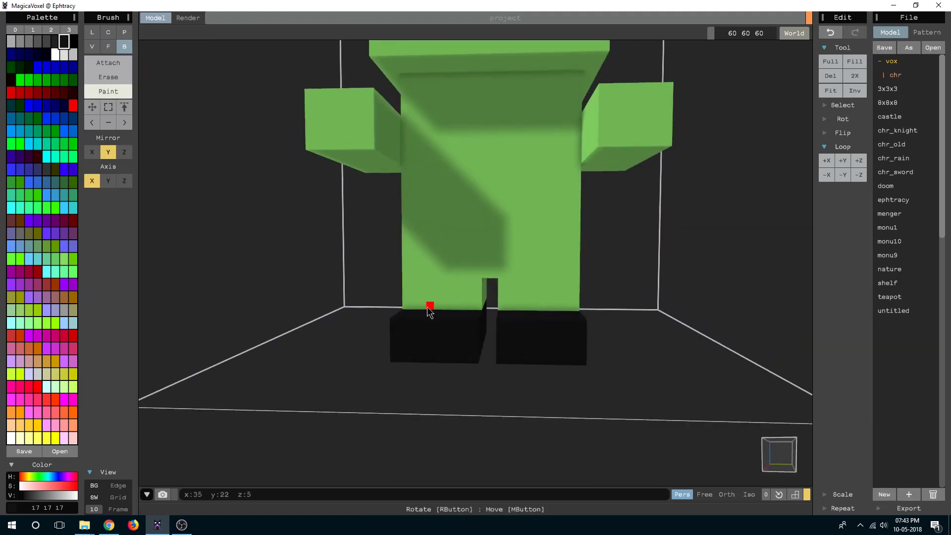
left_click_drag(408, 302, 467, 312)
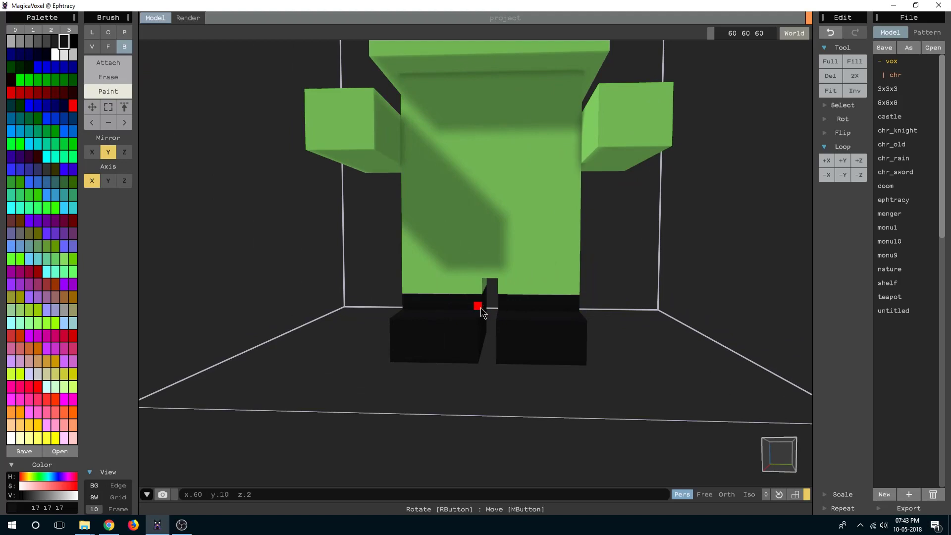
Zoom and orbit to review the whole character front-on, then switch to Erase.
scroll(480, 307, "down", 3)
scroll(539, 322, "down", 5)
right_click_drag(573, 301, 461, 355)
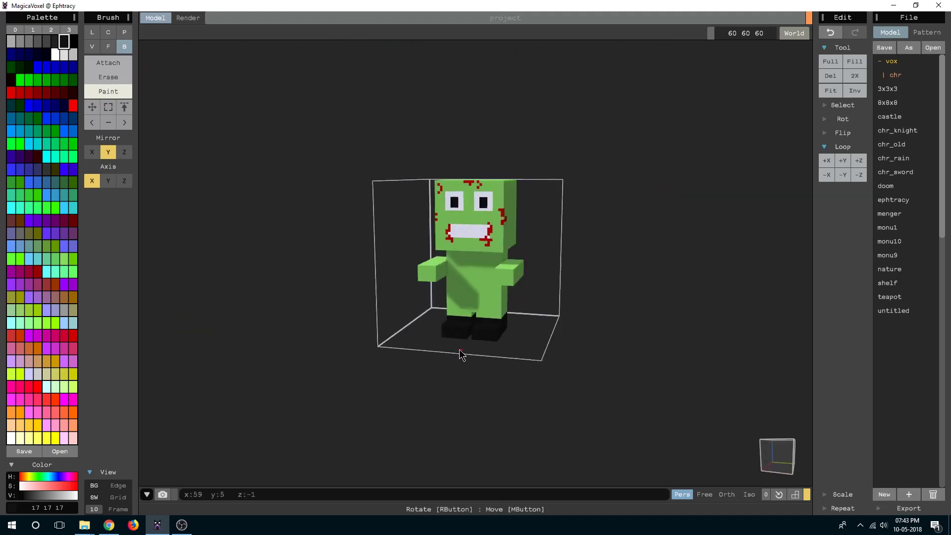
scroll(460, 354, "up", 2)
scroll(471, 335, "up", 2)
scroll(516, 358, "up", 2)
scroll(520, 334, "up", 2)
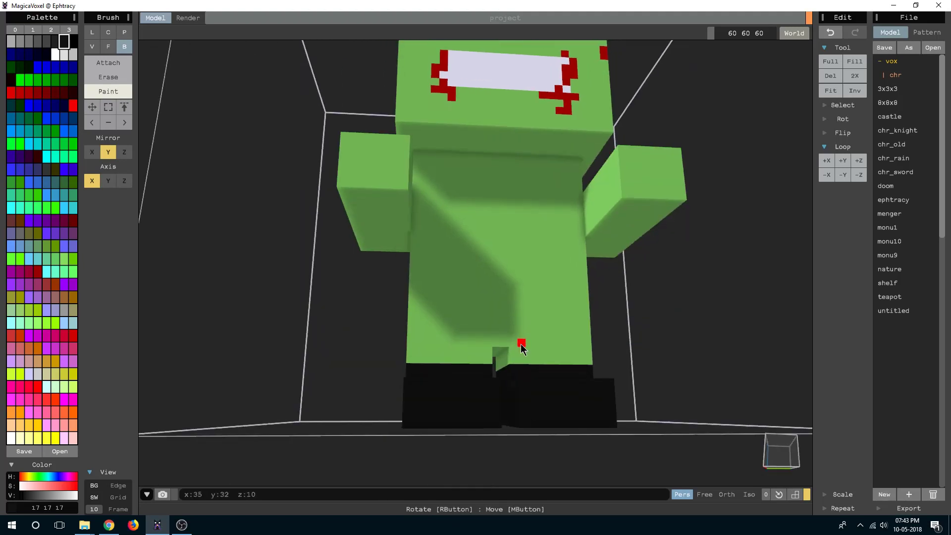
scroll(521, 348, "down", 1)
left_click(108, 77)
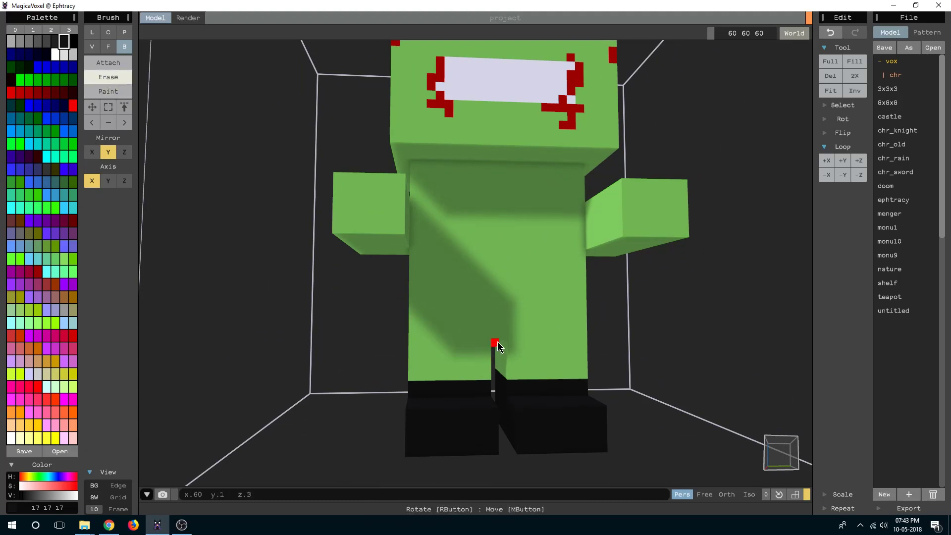
scroll(545, 373, "down", 4)
mouse_move(545, 373)
right_mouse_down()
mouse_move(592, 389)
mouse_move(665, 381)
mouse_move(546, 380)
mouse_move(564, 387)
right_mouse_up()
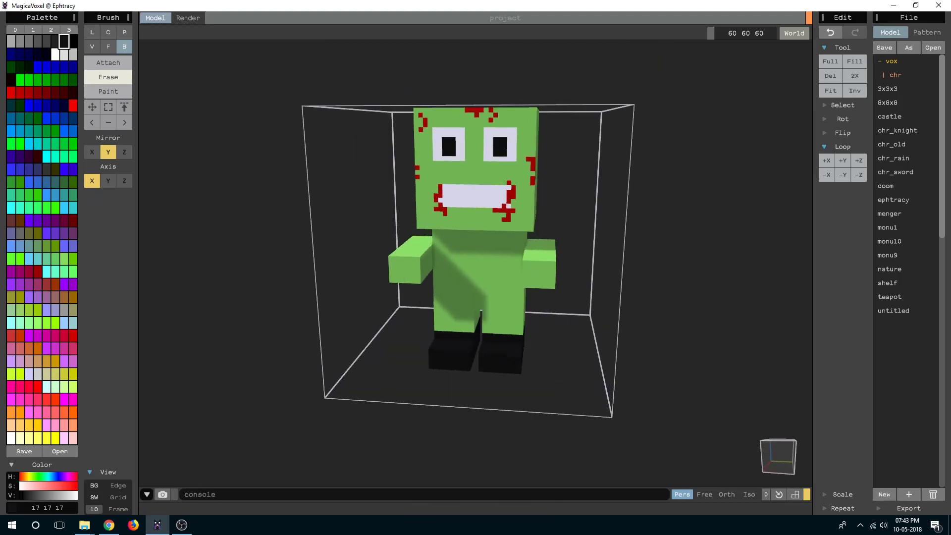
key("alt+Tab")
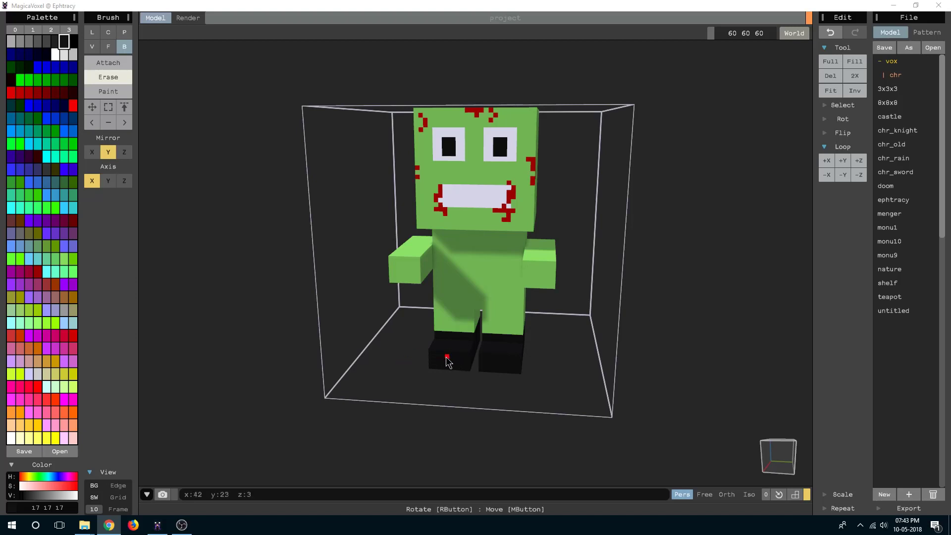
key("grave")
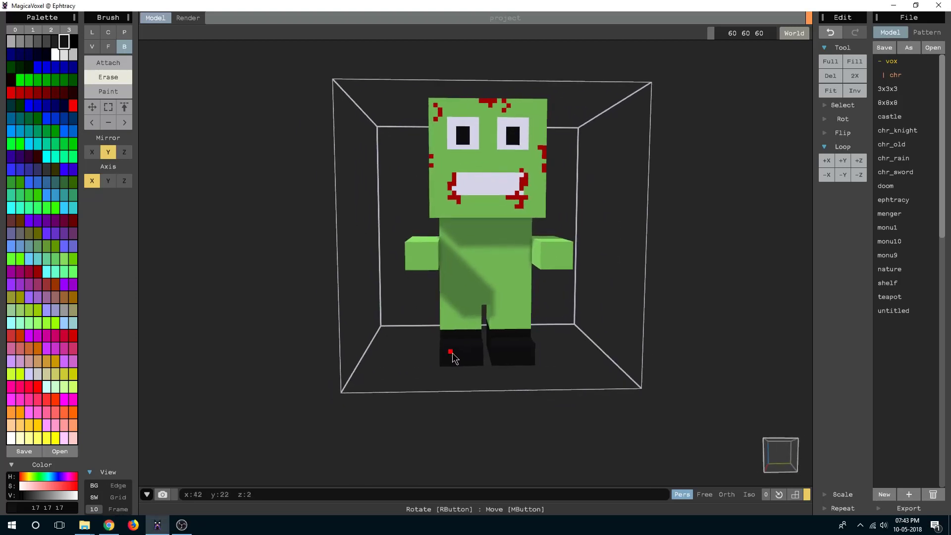
mouse_move(454, 358)
right_mouse_down()
mouse_move(489, 365)
mouse_move(502, 392)
mouse_move(520, 323)
right_mouse_up()
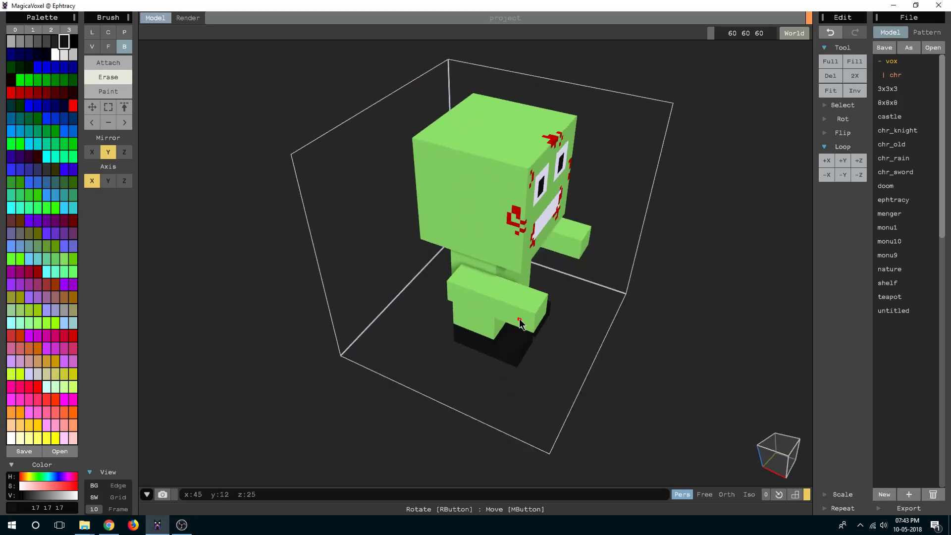
mouse_move(578, 344)
right_mouse_down()
mouse_move(516, 325)
mouse_move(488, 332)
mouse_move(521, 323)
right_mouse_up()
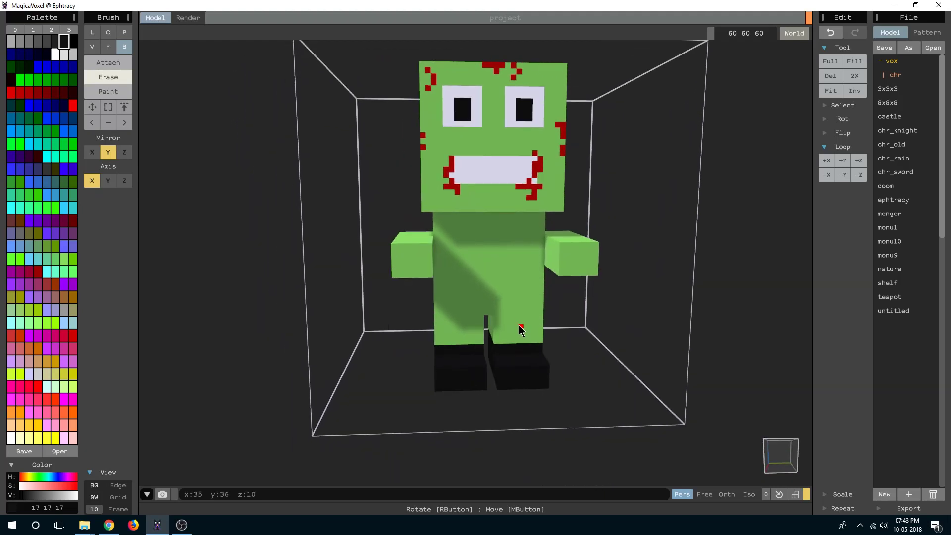
scroll(521, 330, "up", 2)
scroll(510, 340, "up", 2)
scroll(510, 306, "up", 1)
scroll(514, 322, "up", 2)
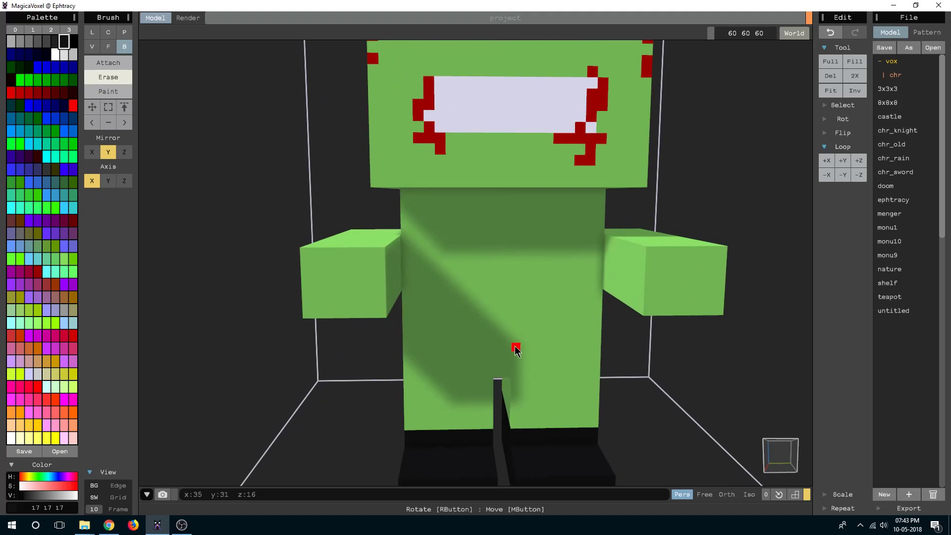
mouse_move(515, 346)
right_mouse_down()
mouse_move(528, 363)
mouse_move(514, 366)
mouse_move(526, 354)
mouse_move(520, 335)
mouse_move(501, 351)
mouse_move(515, 361)
mouse_move(616, 382)
mouse_move(607, 358)
mouse_move(550, 353)
mouse_move(537, 357)
mouse_move(550, 377)
mouse_move(578, 382)
mouse_move(501, 372)
mouse_move(534, 411)
mouse_move(550, 395)
mouse_move(502, 387)
mouse_move(526, 399)
mouse_move(509, 392)
right_mouse_up()
Switch to Face Attach with Axis X off and undo the unwanted black column change.
scroll(537, 403, "up", 2)
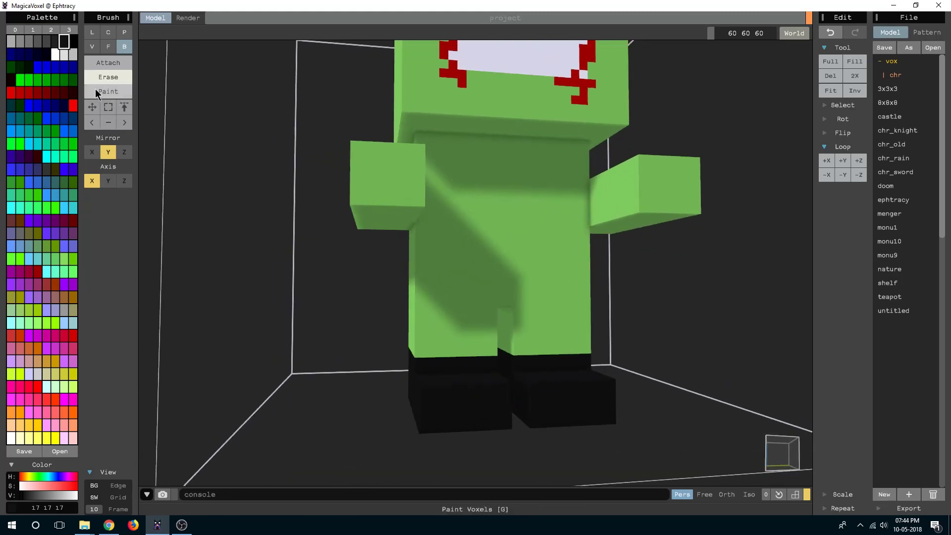
left_click(106, 63)
right_click_drag(533, 366, 251, 268)
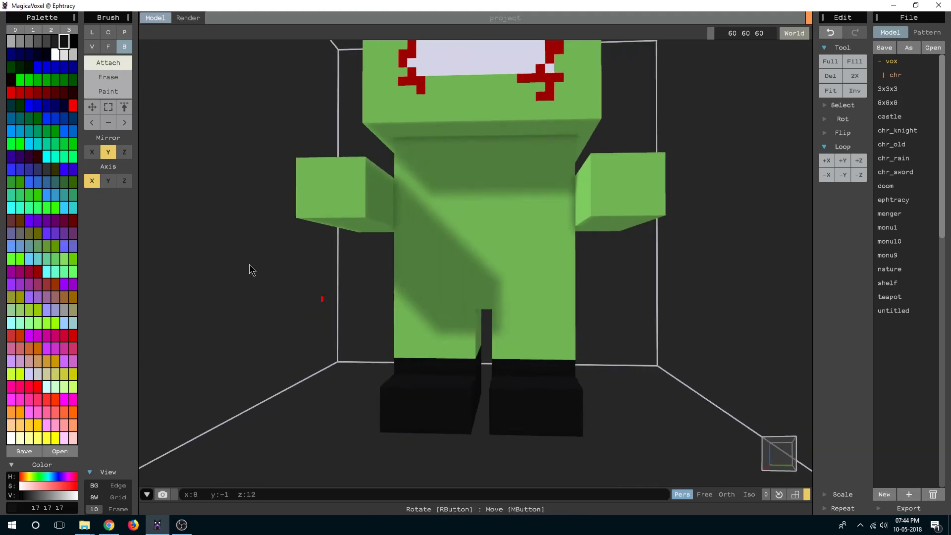
left_click(108, 46)
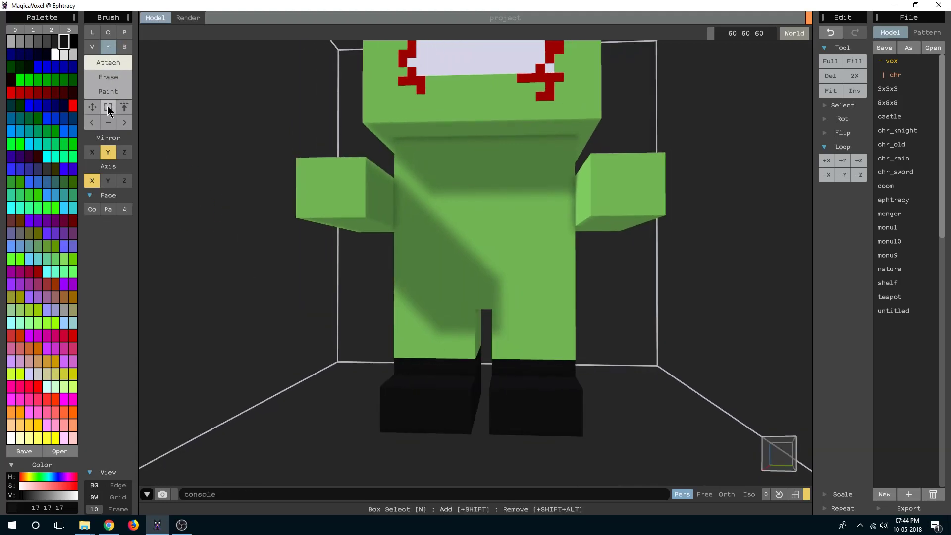
left_click(91, 181)
mouse_move(436, 342)
right_mouse_down()
mouse_move(483, 342)
mouse_move(440, 335)
mouse_move(498, 350)
right_mouse_up()
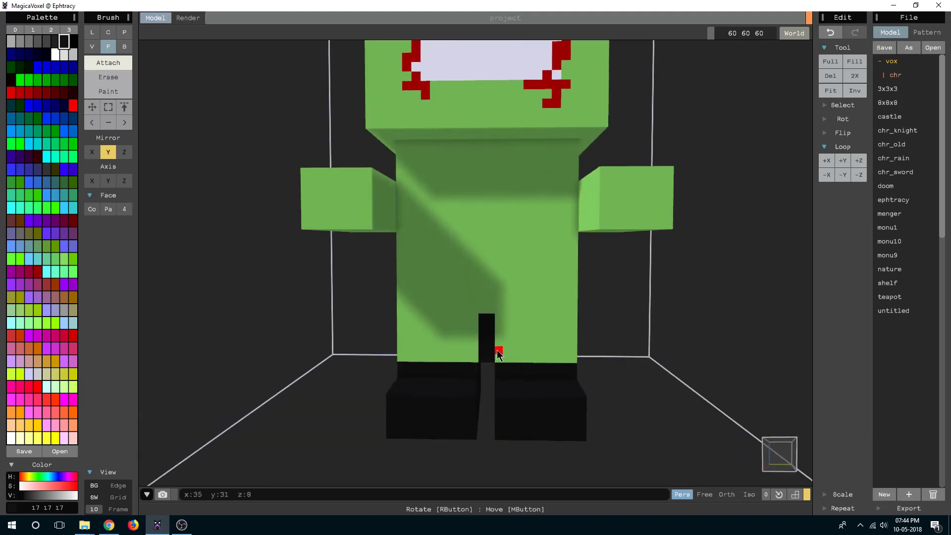
key("ctrl+z")
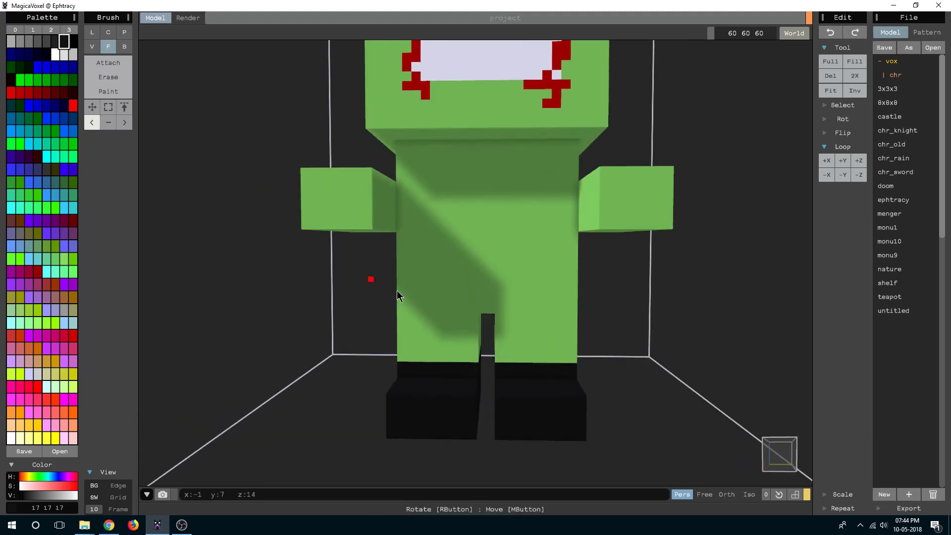
Pick the body green from the model and fill the gap between the legs.
left_click(421, 302, "alt")
right_click_drag(497, 336, 396, 273)
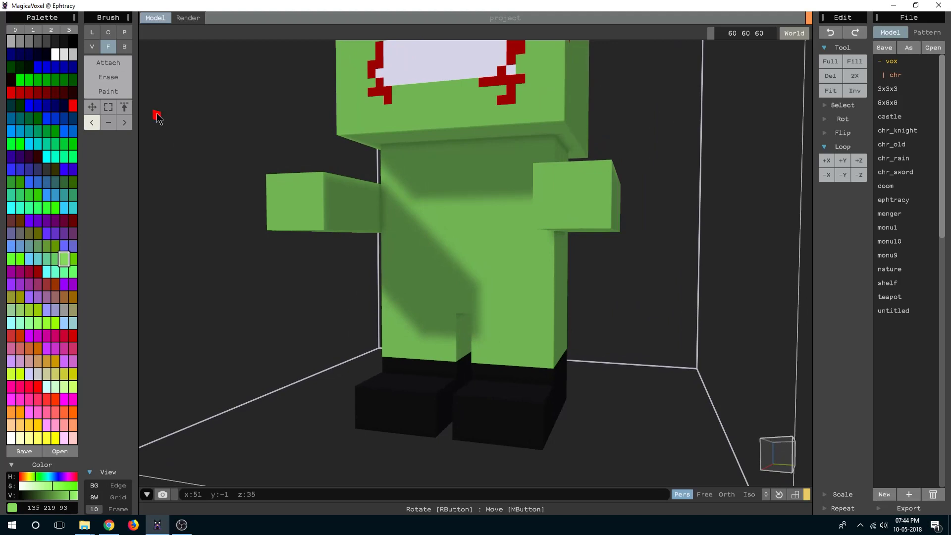
left_click(108, 62)
left_click(467, 337)
mouse_move(468, 335)
right_mouse_down()
mouse_move(521, 352)
mouse_move(512, 382)
mouse_move(538, 384)
right_mouse_up()
scroll(539, 382, "up", 2)
scroll(541, 377, "up", 2)
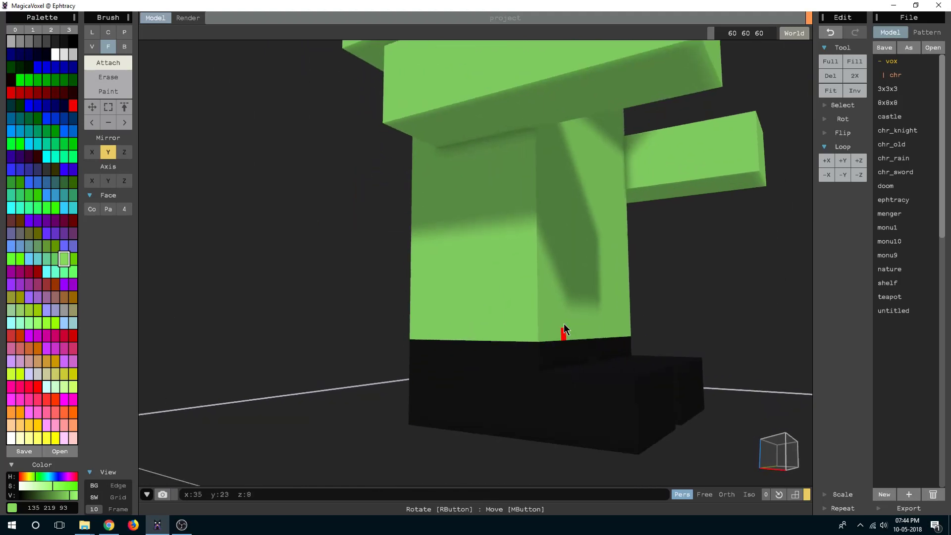
left_click(108, 77)
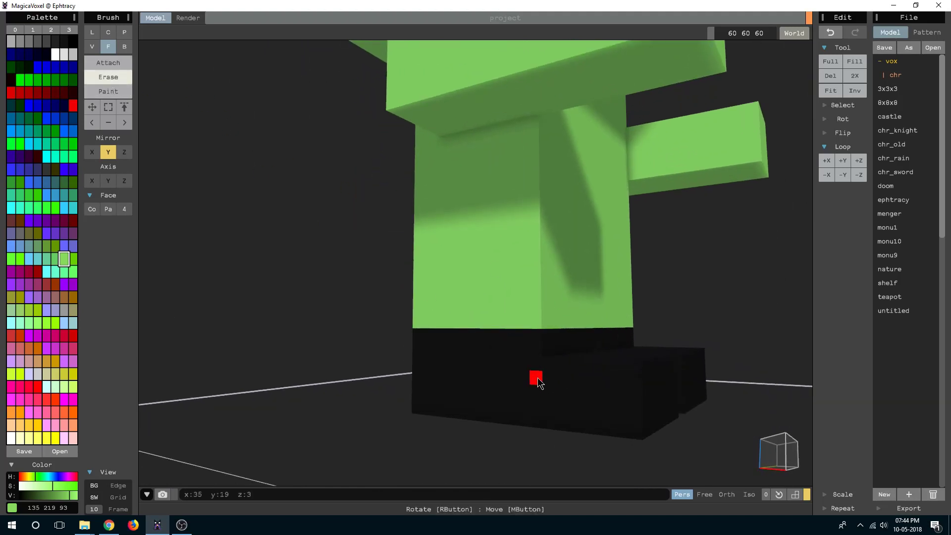
mouse_move(630, 394)
right_mouse_down()
mouse_move(509, 406)
mouse_move(404, 383)
mouse_move(527, 394)
mouse_move(484, 400)
mouse_move(501, 410)
mouse_move(607, 399)
mouse_move(439, 378)
mouse_move(471, 368)
mouse_move(444, 361)
mouse_move(427, 369)
mouse_move(478, 382)
mouse_move(489, 397)
mouse_move(457, 360)
mouse_move(522, 393)
mouse_move(459, 388)
mouse_move(520, 397)
mouse_move(551, 427)
right_mouse_up()
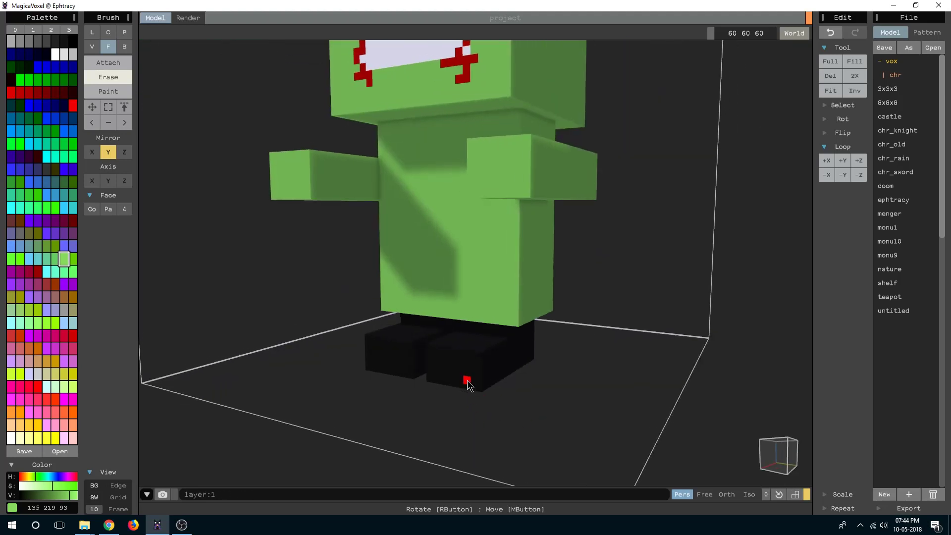
mouse_move(470, 384)
right_mouse_down()
mouse_move(506, 384)
mouse_move(556, 413)
mouse_move(599, 391)
mouse_move(567, 403)
right_mouse_up()
scroll(560, 391, "down", 5)
mouse_move(476, 390)
right_mouse_down()
mouse_move(524, 378)
mouse_move(512, 351)
mouse_move(380, 361)
mouse_move(451, 384)
mouse_move(510, 382)
mouse_move(512, 333)
mouse_move(505, 382)
right_mouse_up()
scroll(511, 349, "up", 3)
scroll(458, 379, "up", 2)
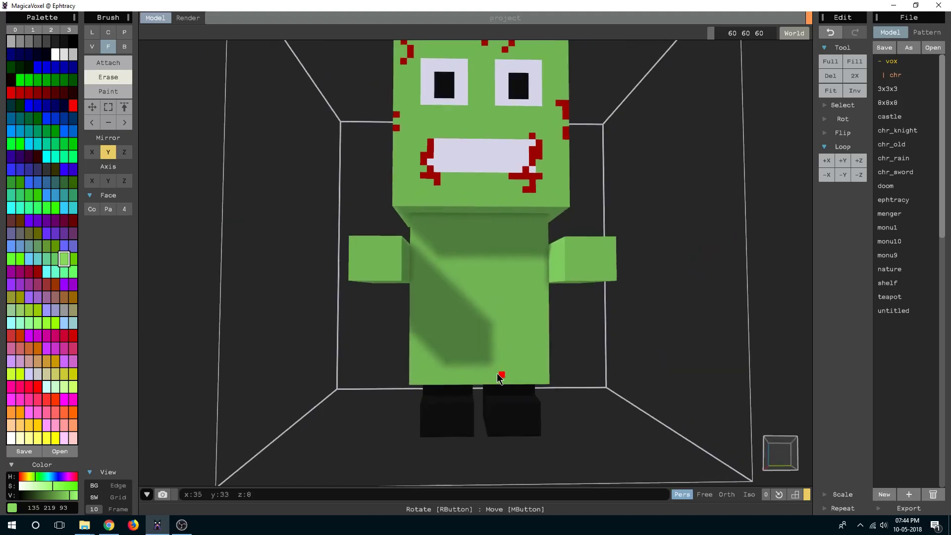
Paint a white zipper strip down the chest in Box Paint mode, redoing it once.
left_click(108, 92)
left_click(124, 47)
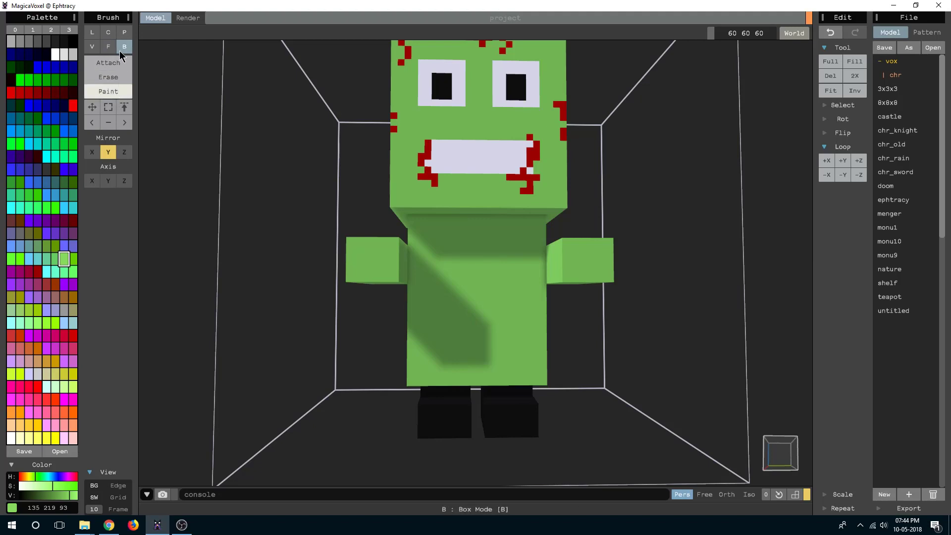
left_click(55, 53)
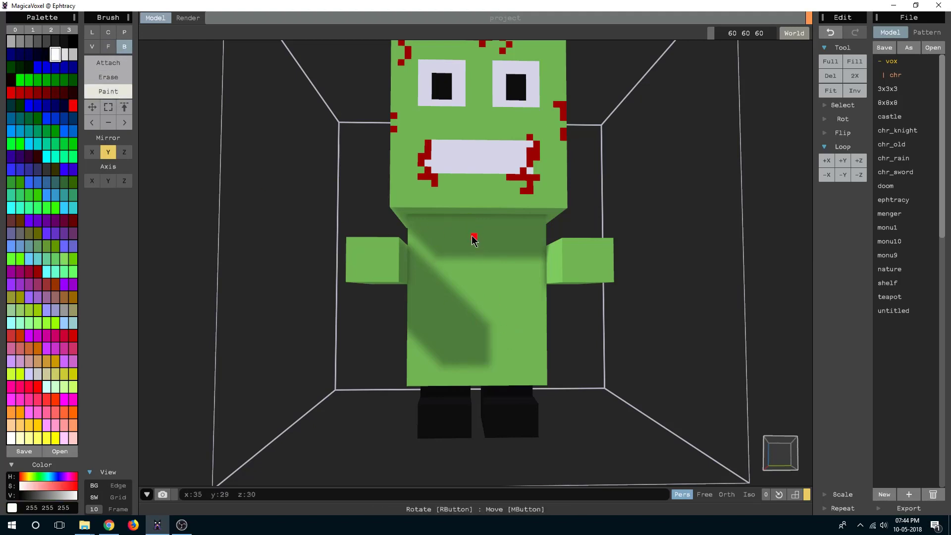
left_click_drag(469, 236, 477, 293)
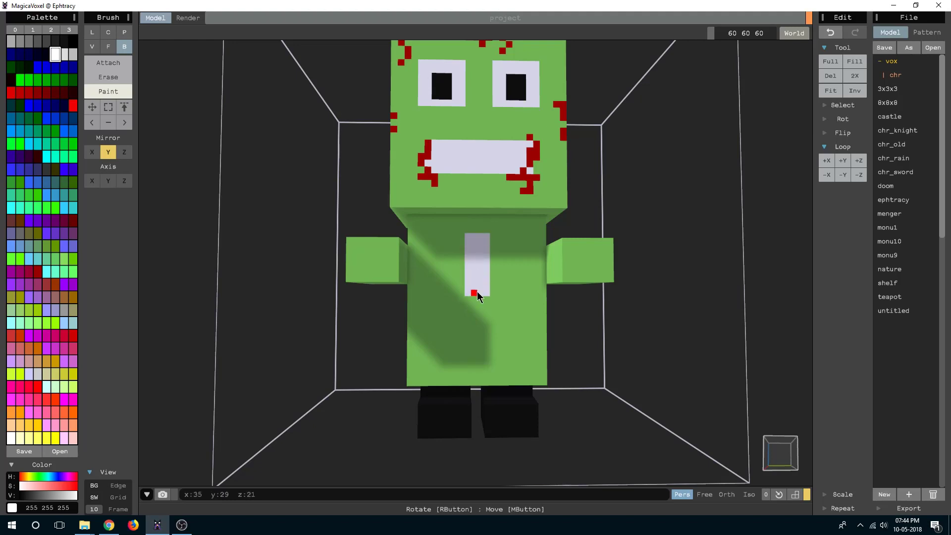
key("ctrl+z")
left_click_drag(480, 239, 478, 321)
scroll(478, 317, "up", 3)
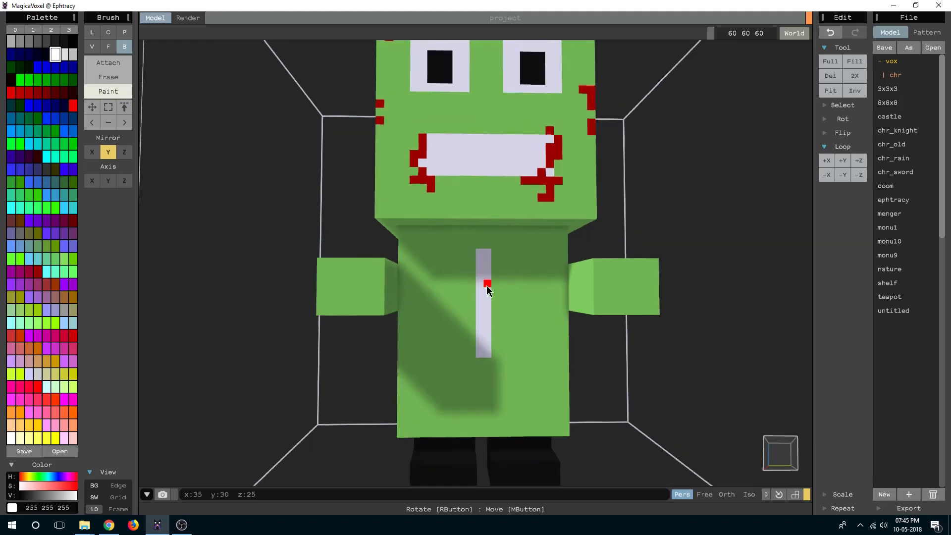
Turn off Y mirroring and paint zipper cells grey to start the checker pattern.
left_click(30, 41)
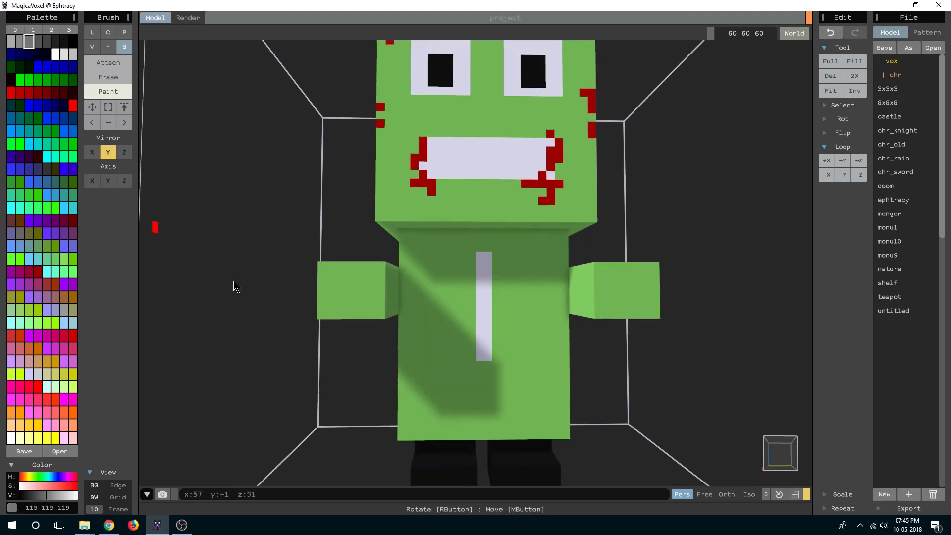
key("y")
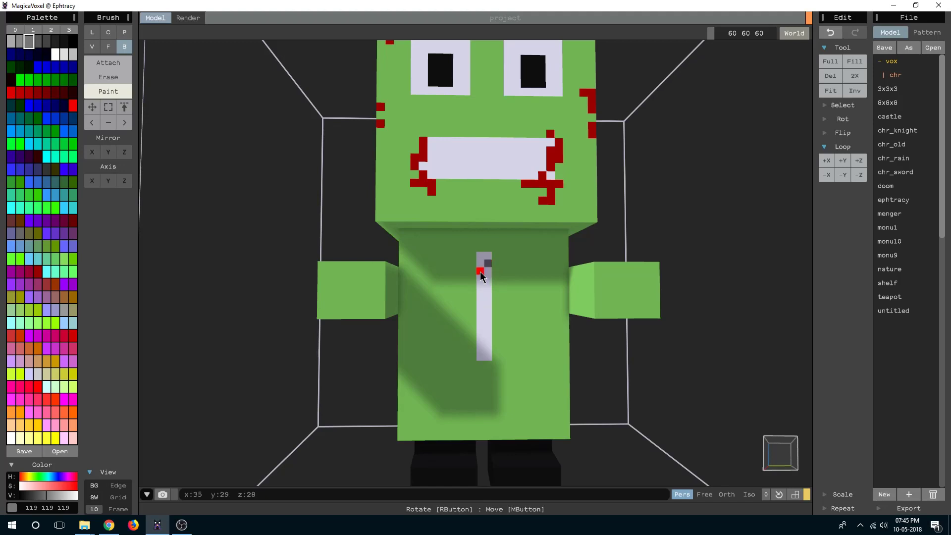
left_click(481, 301)
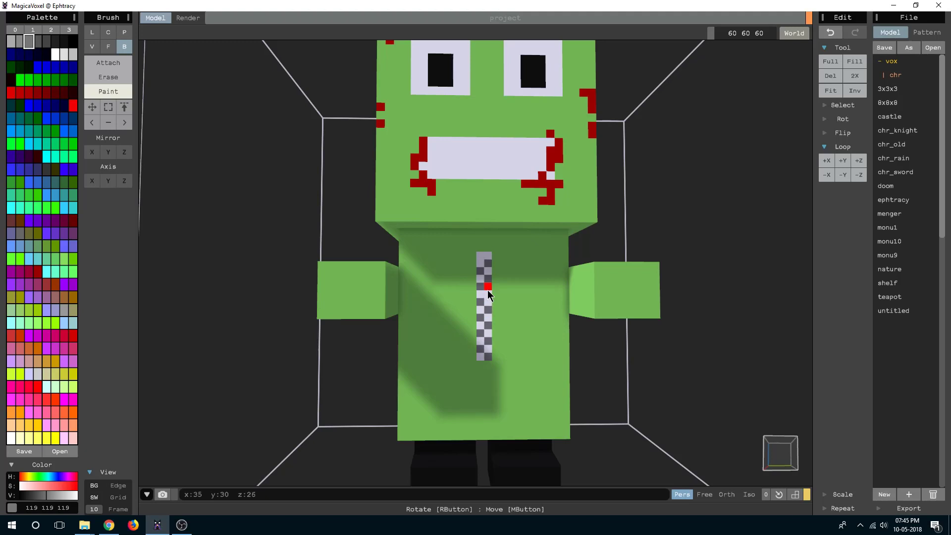
left_click(479, 256)
mouse_move(527, 309)
right_mouse_down()
mouse_move(489, 355)
mouse_move(496, 370)
right_mouse_up()
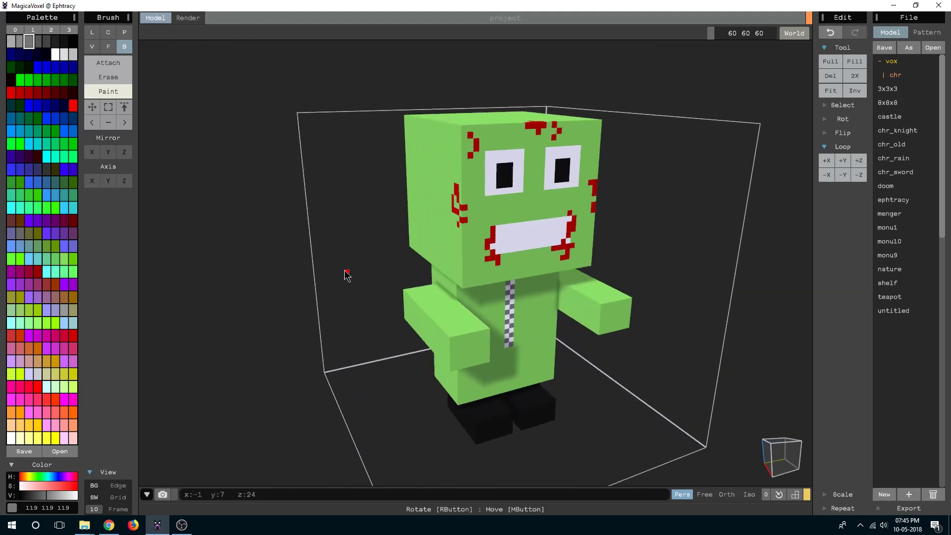
Select dark red 187 0 0 and set the single-voxel brush to Paint mode.
left_click(494, 240, "alt")
right_click_drag(493, 240, 509, 292)
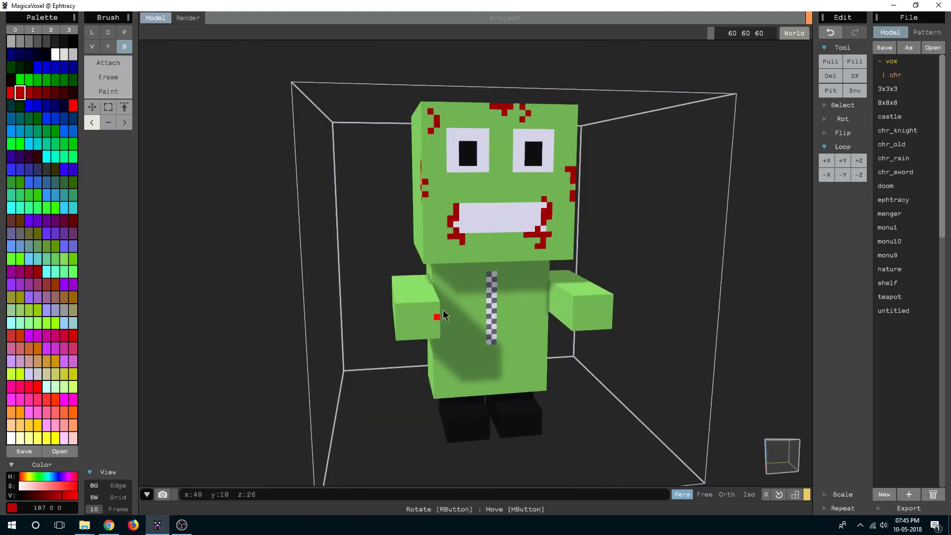
left_click(92, 46)
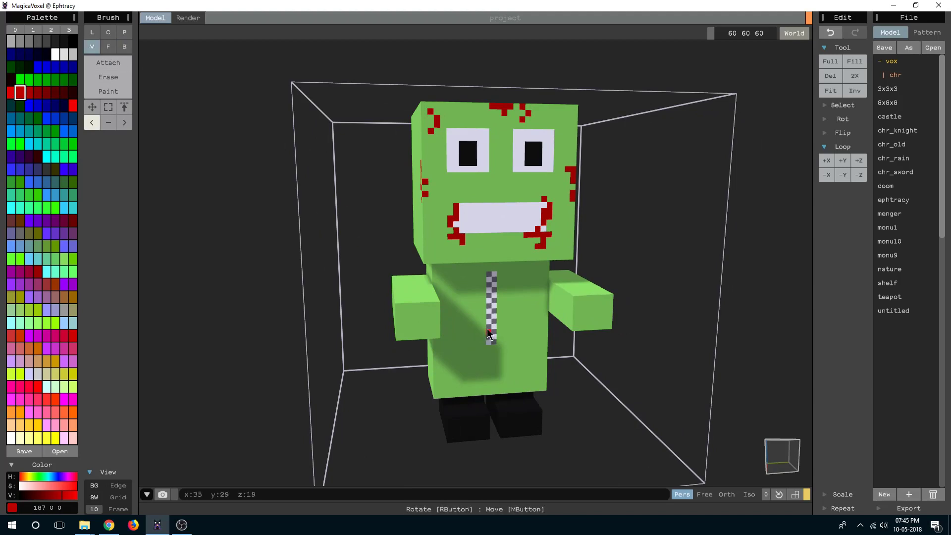
left_click(457, 290, "alt")
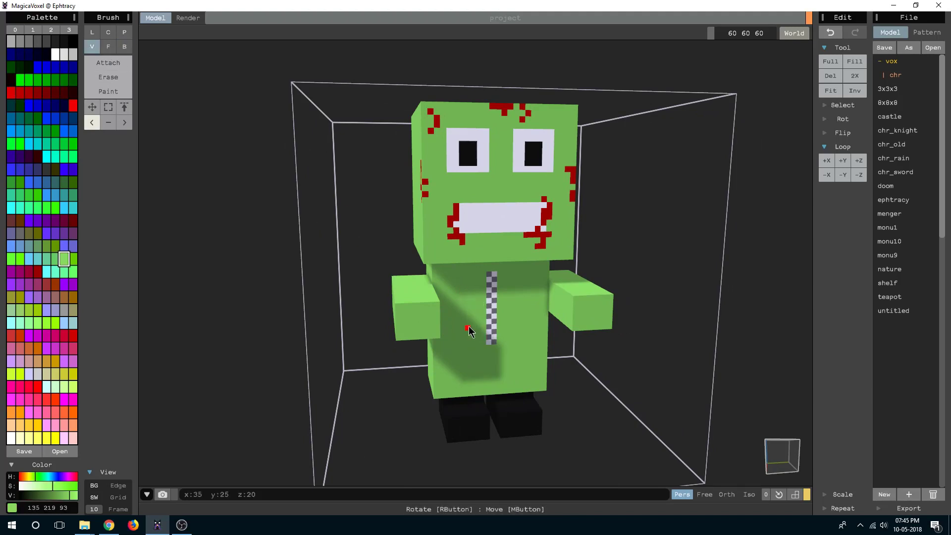
left_click(453, 238, "alt")
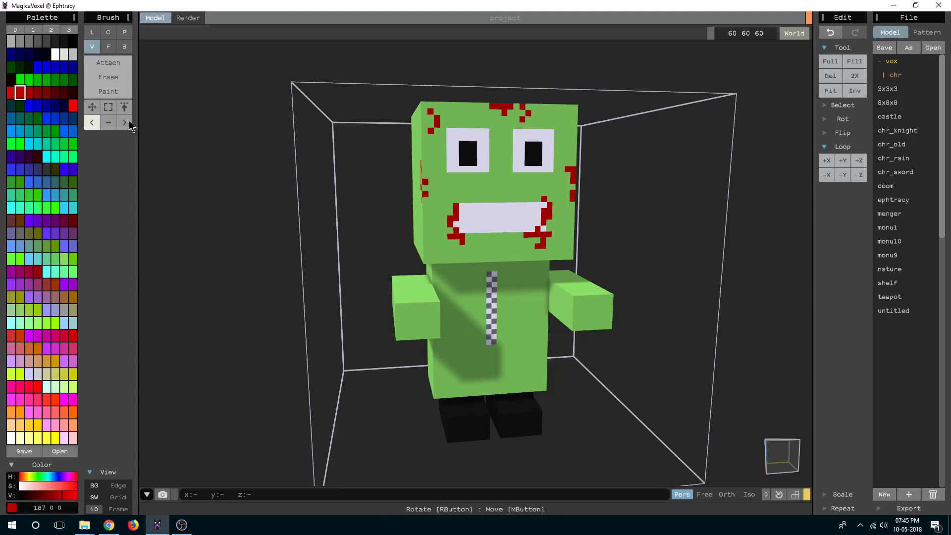
key("g")
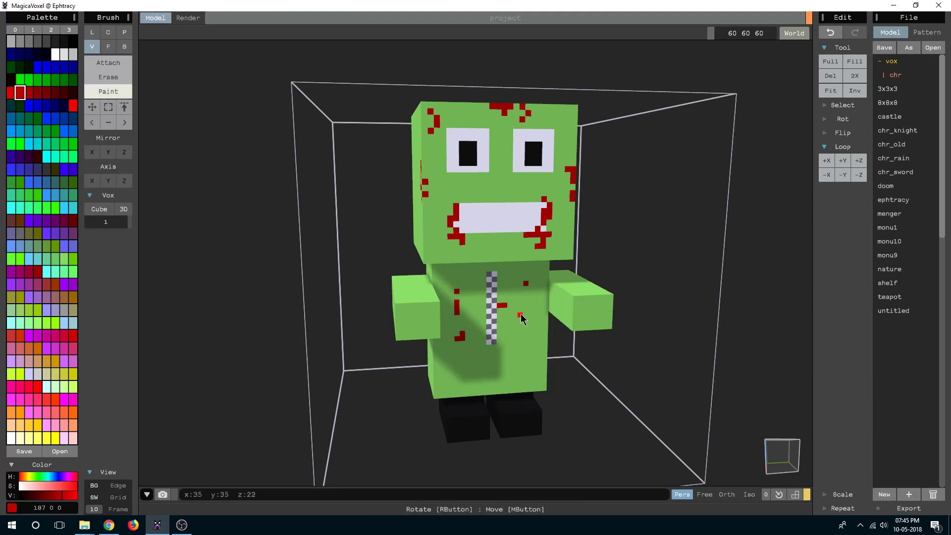
Dot red blood splatters over the torso, arms, back and head from all sides.
mouse_move(473, 372)
right_mouse_down()
mouse_move(448, 351)
mouse_move(474, 357)
mouse_move(516, 314)
mouse_move(447, 301)
mouse_move(453, 341)
mouse_move(424, 351)
mouse_move(414, 328)
mouse_move(457, 300)
mouse_move(458, 179)
right_mouse_up()
right_click_drag(511, 202, 505, 250)
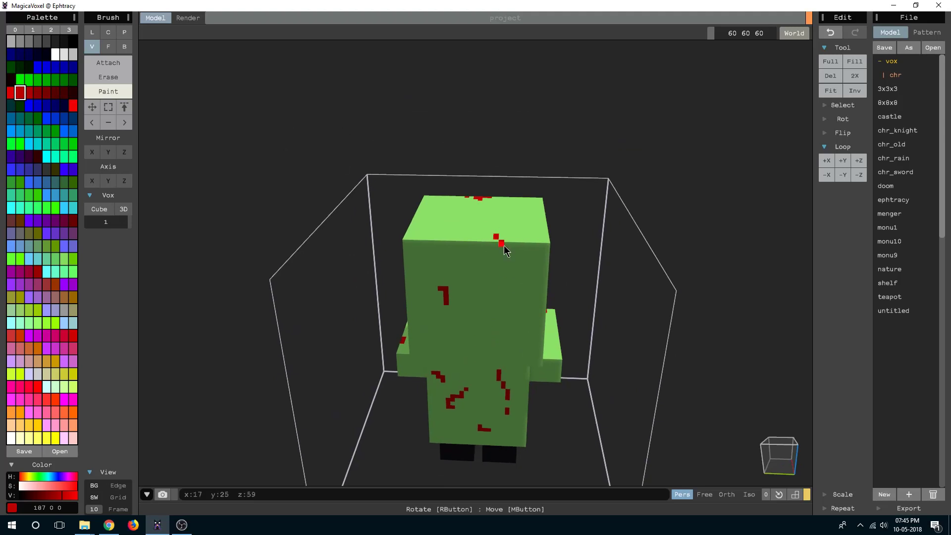
right_click_drag(566, 319, 466, 278)
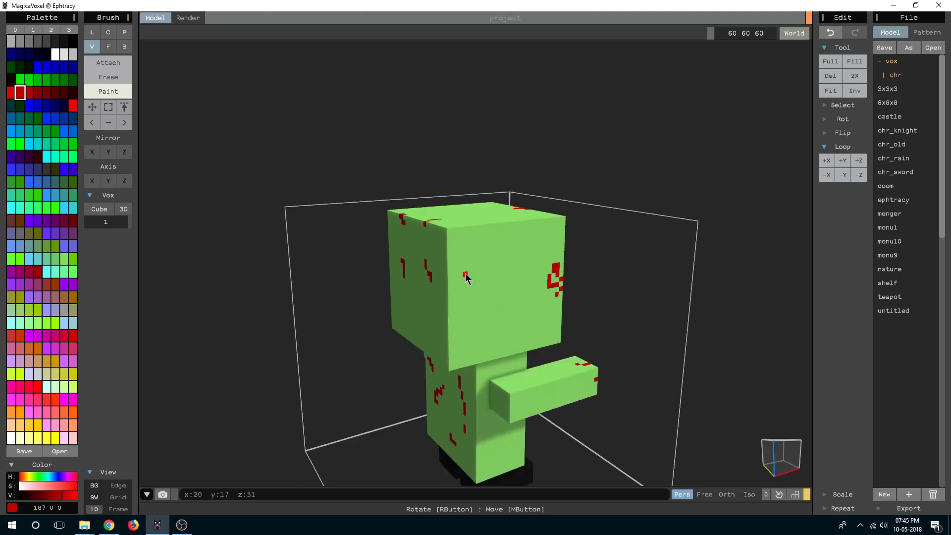
mouse_move(505, 352)
right_mouse_down()
mouse_move(480, 404)
mouse_move(531, 360)
right_mouse_up()
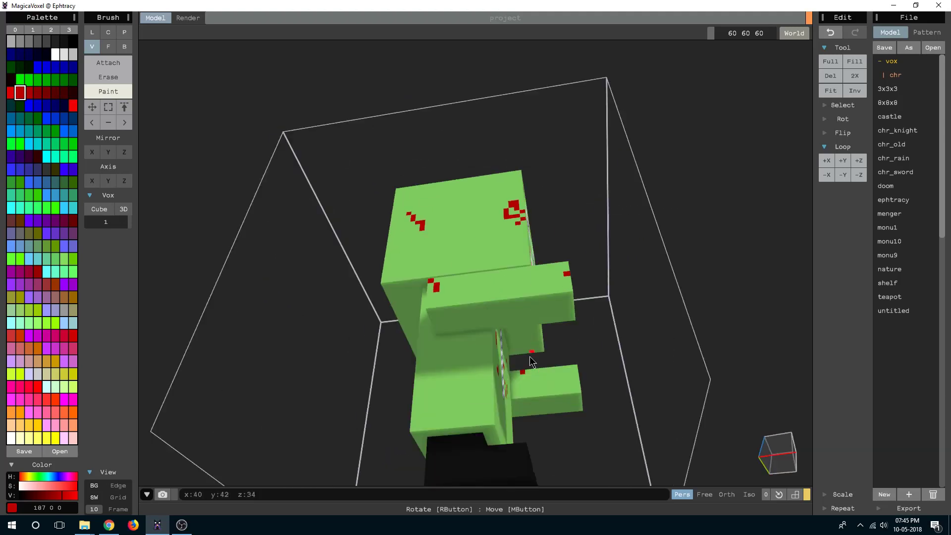
mouse_move(477, 387)
right_mouse_down()
mouse_move(557, 354)
mouse_move(513, 365)
right_mouse_up()
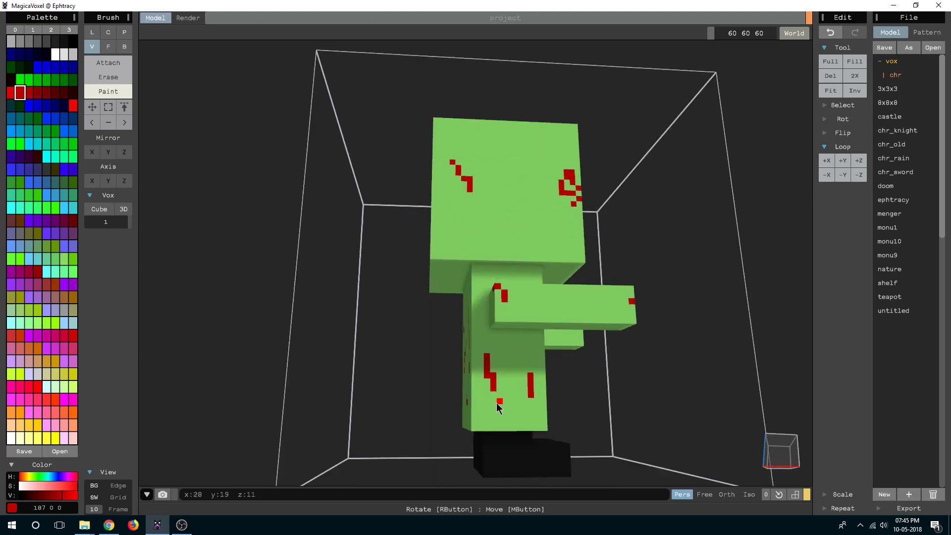
mouse_move(561, 306)
right_mouse_down()
mouse_move(573, 357)
mouse_move(417, 356)
right_mouse_up()
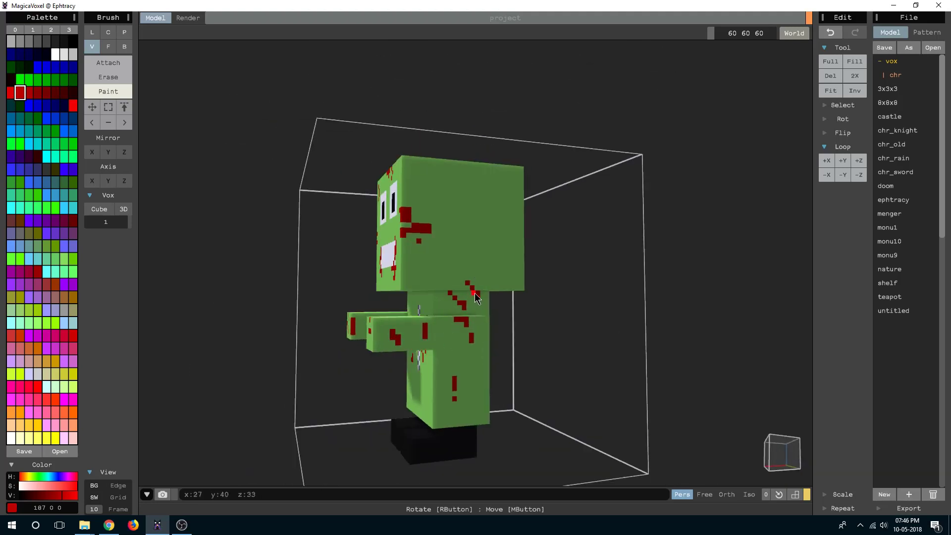
right_click_drag(475, 294, 449, 198)
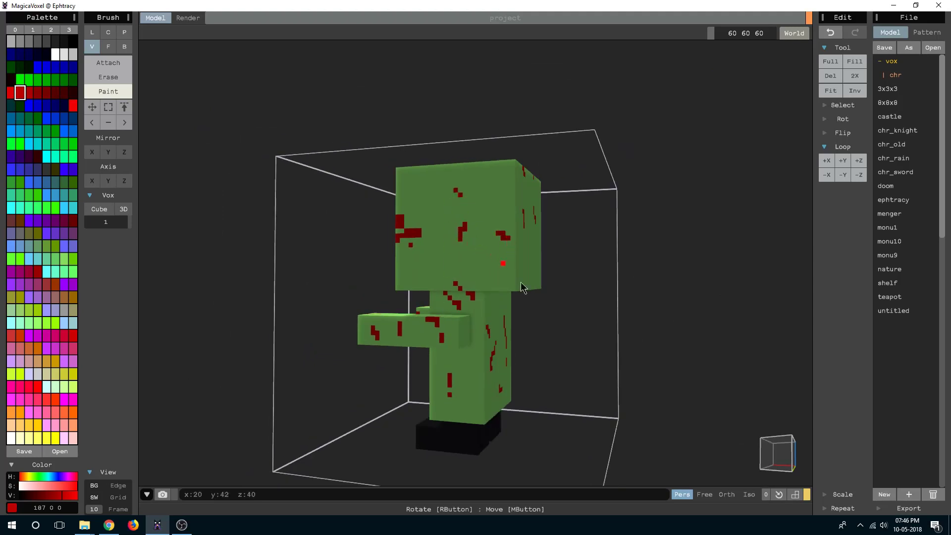
right_click_drag(521, 287, 421, 169)
right_click_drag(423, 221, 586, 251)
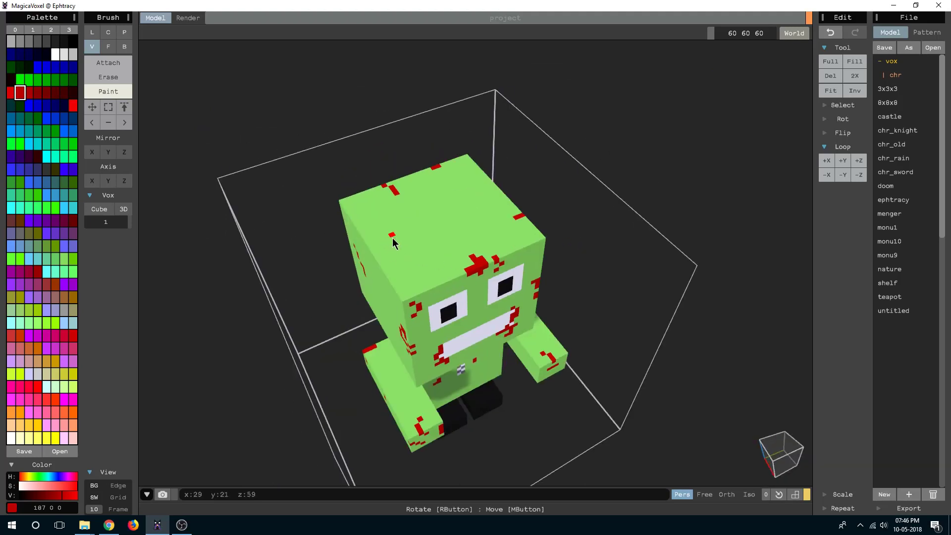
right_click_drag(484, 221, 466, 296)
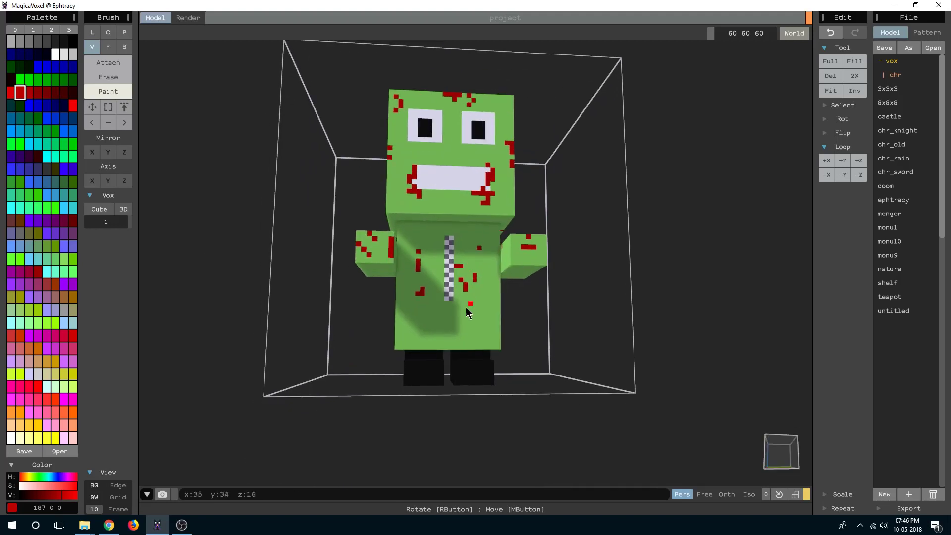
scroll(391, 335, "up", 3)
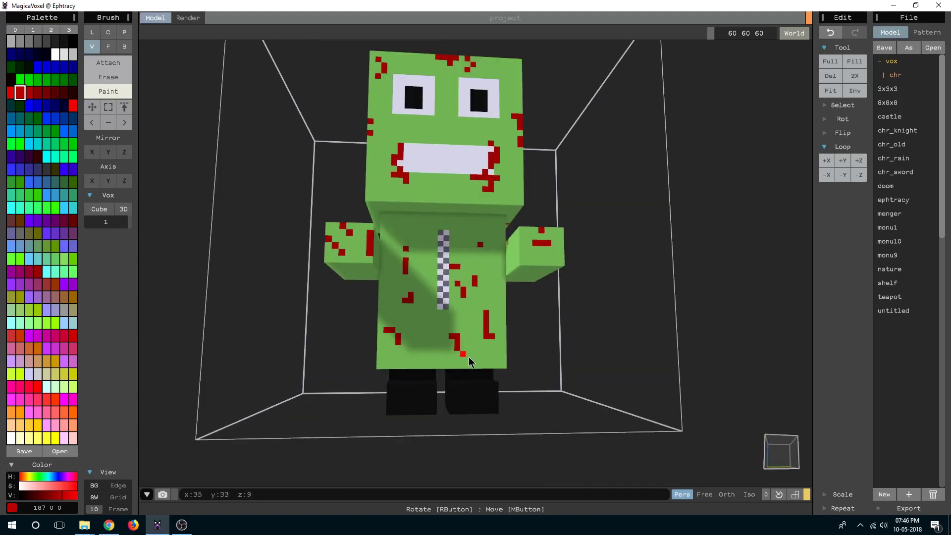
right_click_drag(470, 362, 437, 343)
mouse_move(482, 306)
right_mouse_down()
mouse_move(456, 331)
mouse_move(548, 365)
mouse_move(548, 334)
right_mouse_up()
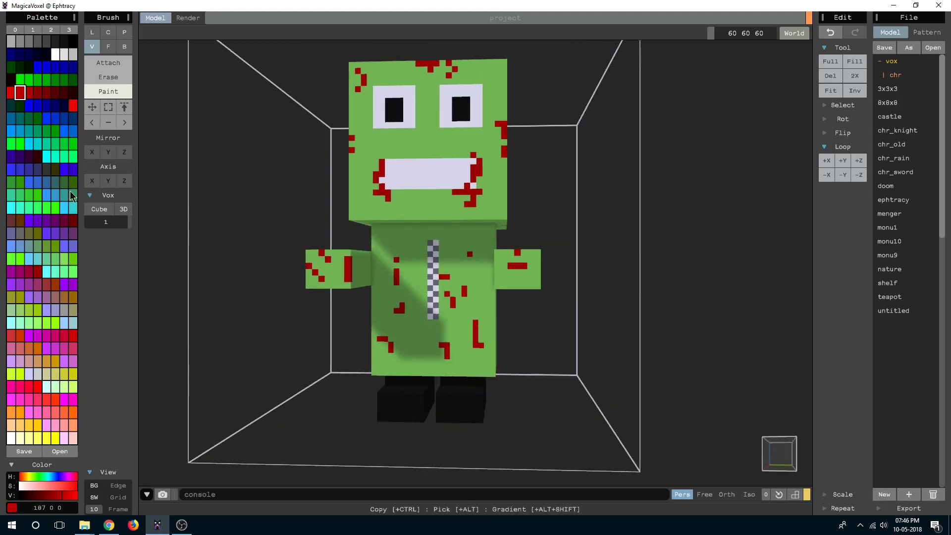
Test a bright green box paint beside the mouth, then undo it.
left_click(361, 206, "alt")
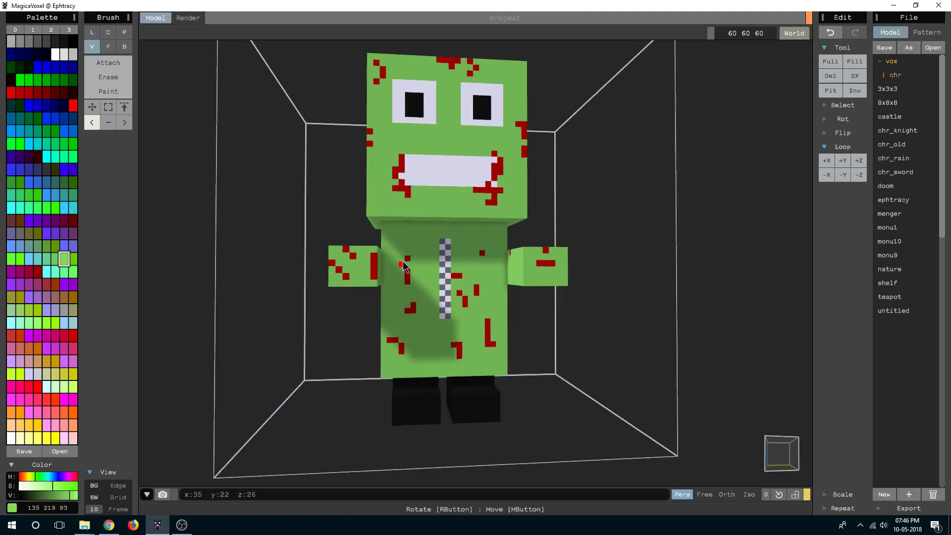
left_click(73, 258)
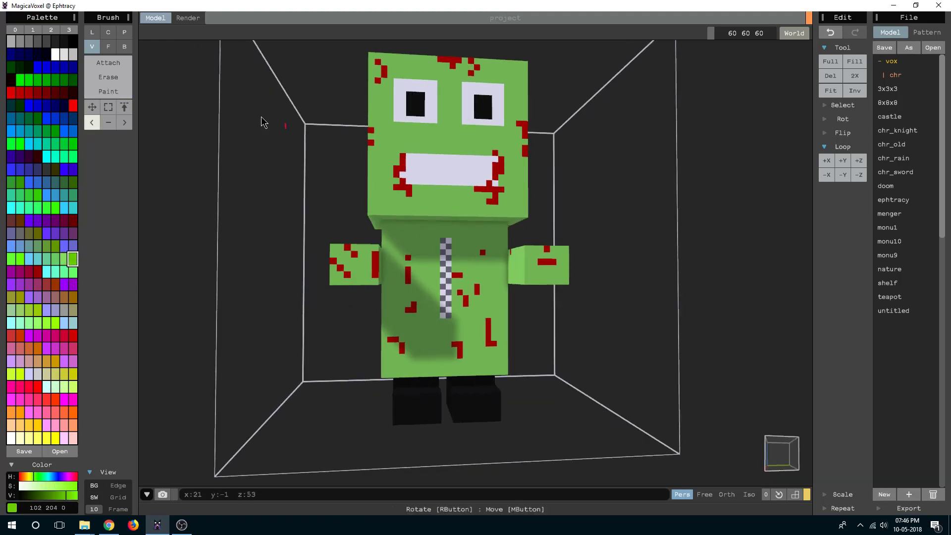
left_click(108, 92)
left_click(125, 46)
right_click_drag(441, 288, 449, 265)
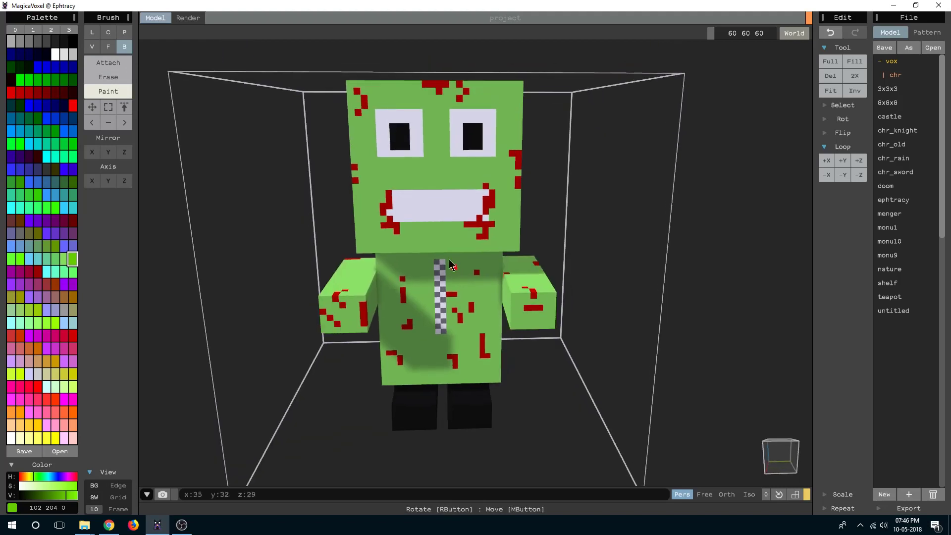
left_click_drag(365, 198, 376, 209)
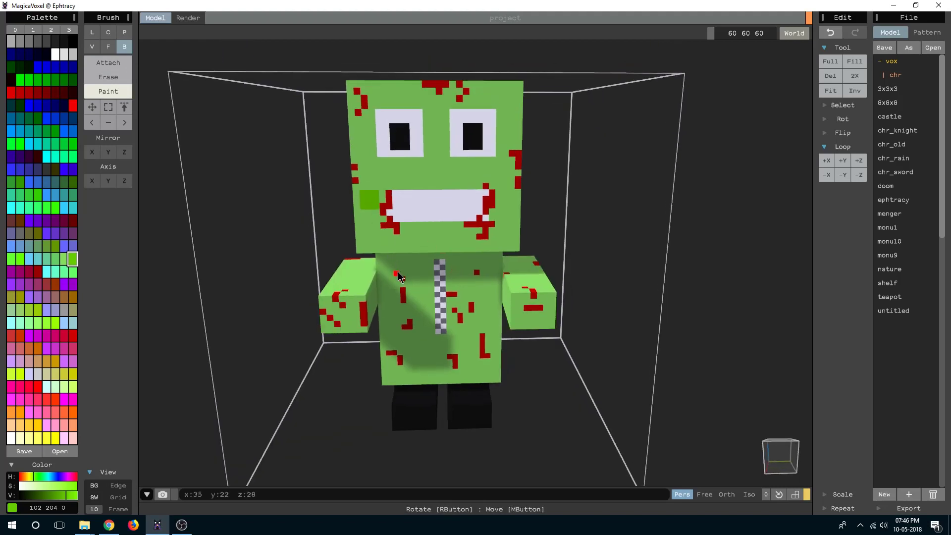
key("ctrl+z")
Fit the model bounds to the finished zombie at 32 36 60.
mouse_move(408, 272)
right_mouse_down()
mouse_move(515, 294)
mouse_move(439, 288)
mouse_move(580, 327)
mouse_move(501, 311)
mouse_move(529, 297)
mouse_move(531, 306)
mouse_move(470, 336)
mouse_move(446, 318)
right_mouse_up()
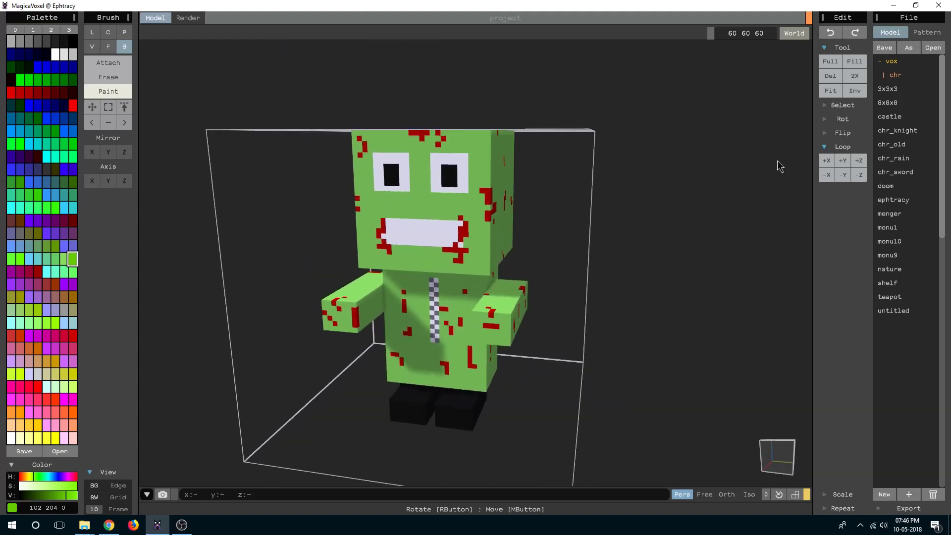
left_click(711, 35)
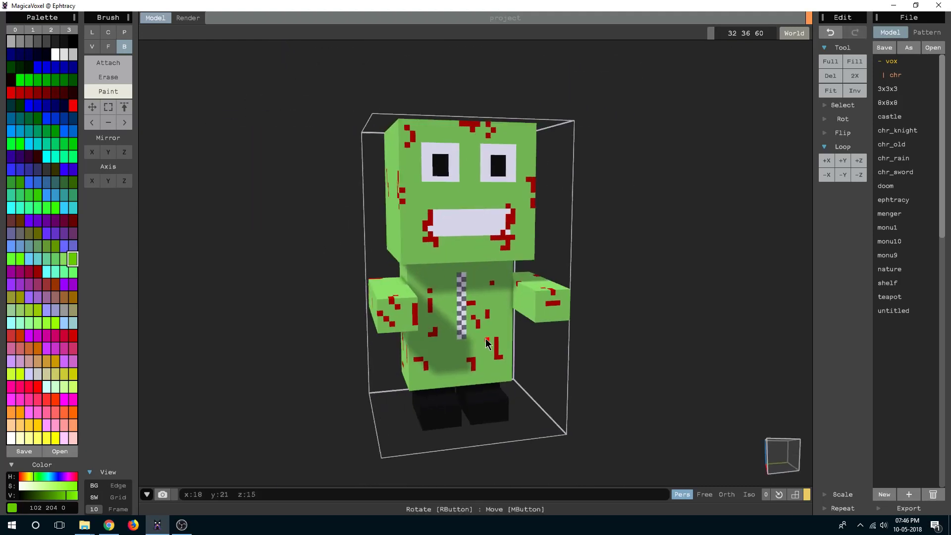
scroll(510, 370, "down", 2)
right_click_drag(511, 370, 509, 351)
scroll(510, 354, "up", 2)
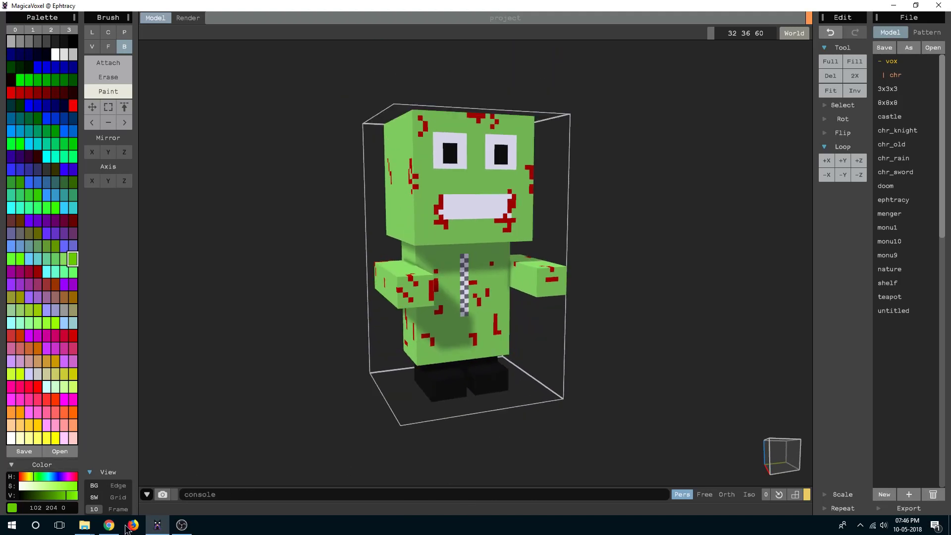
left_click(181, 525)
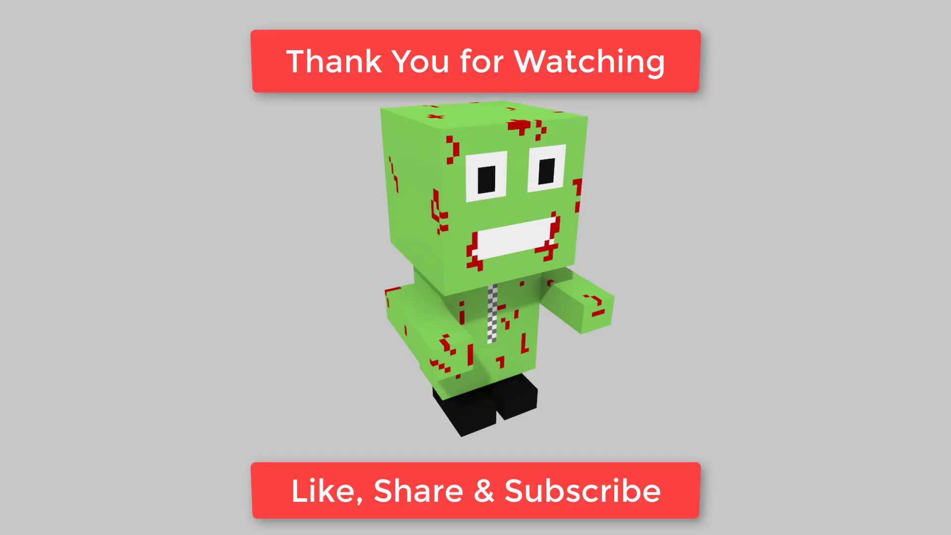